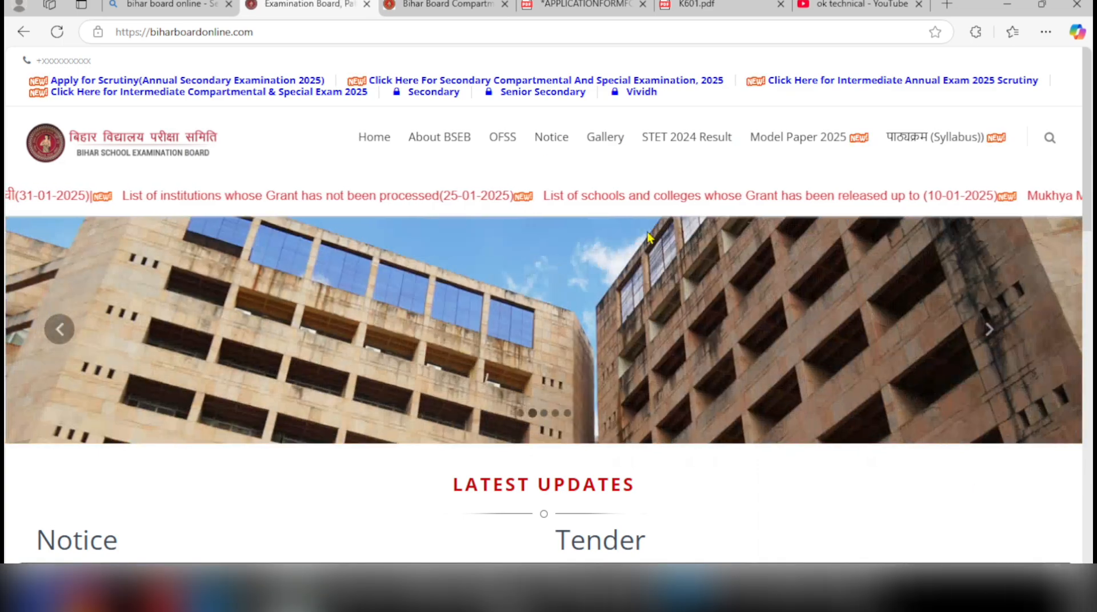
Look over the "bihar board online" search results, the Bihar School Examination Board homepage and the ok technical channel's video list.
left_click(184, 5)
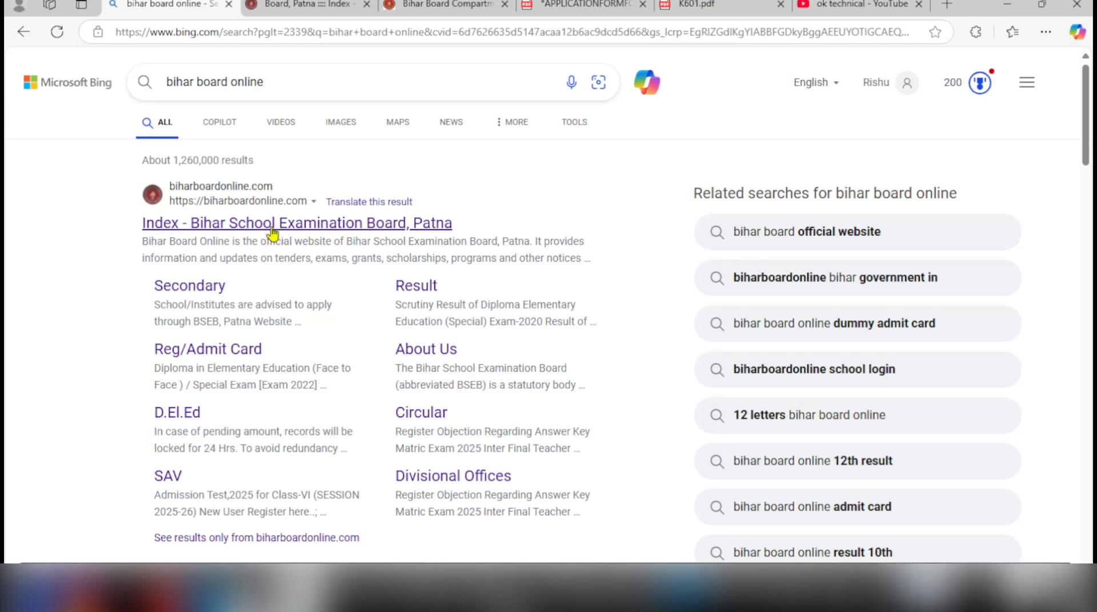
left_click(352, 5)
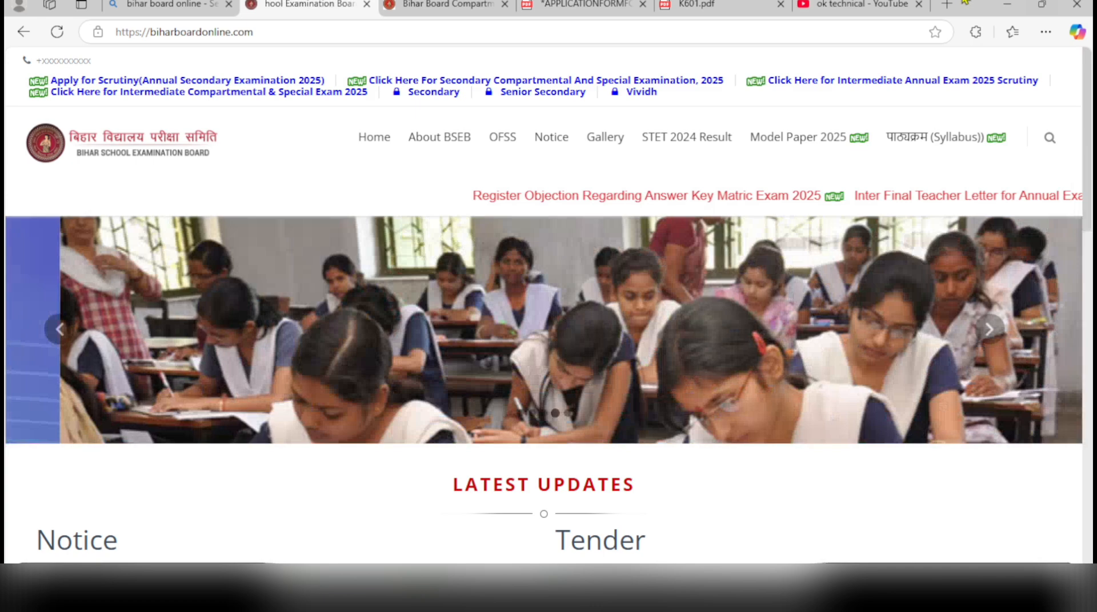
left_click(867, 6)
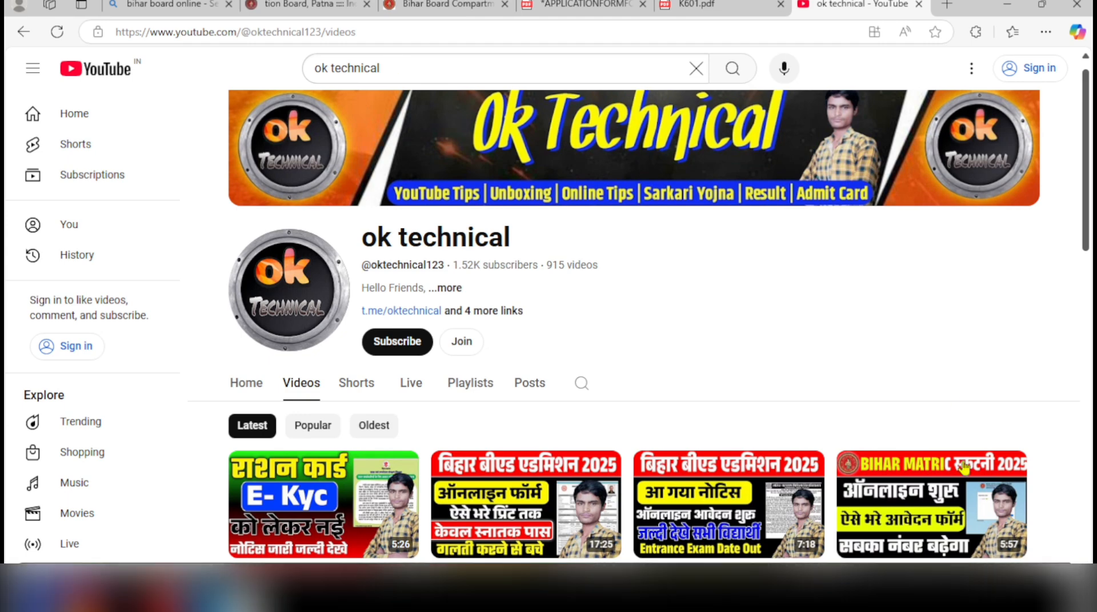
scroll(939, 509, "down", 3)
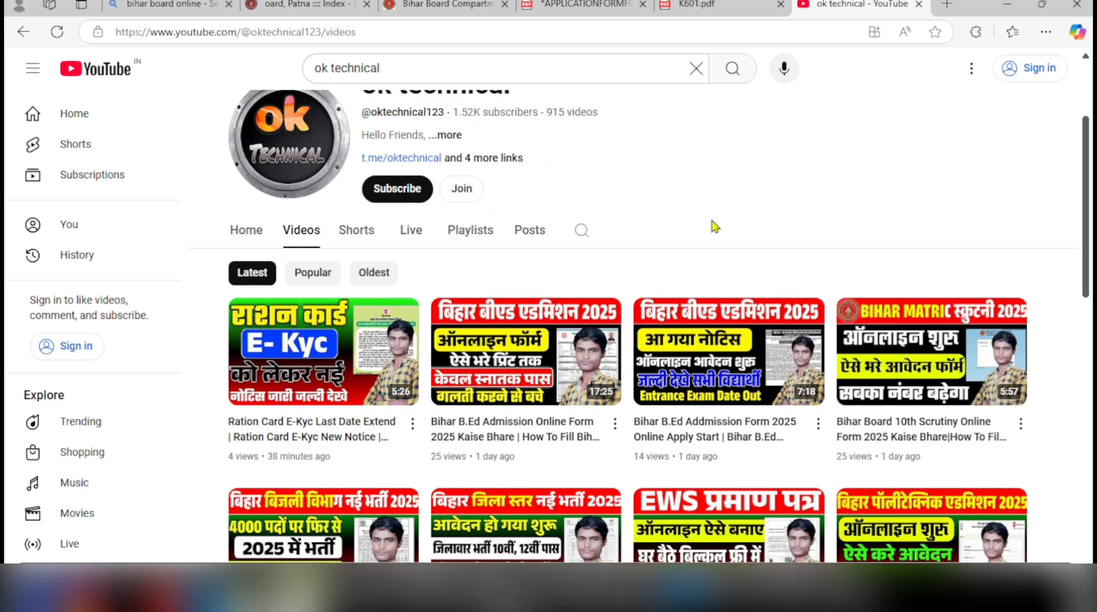
View the board homepage, the BSEB Exam Matric Portal's dates and image specifications, and the filled compartmental exam form.
left_click(314, 6)
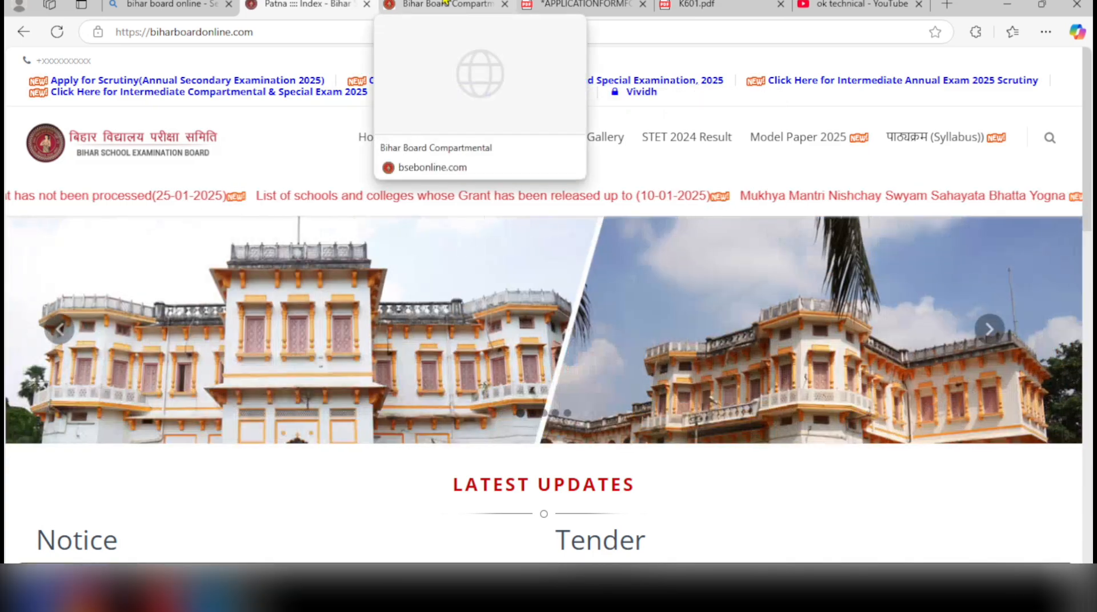
left_click(457, 5)
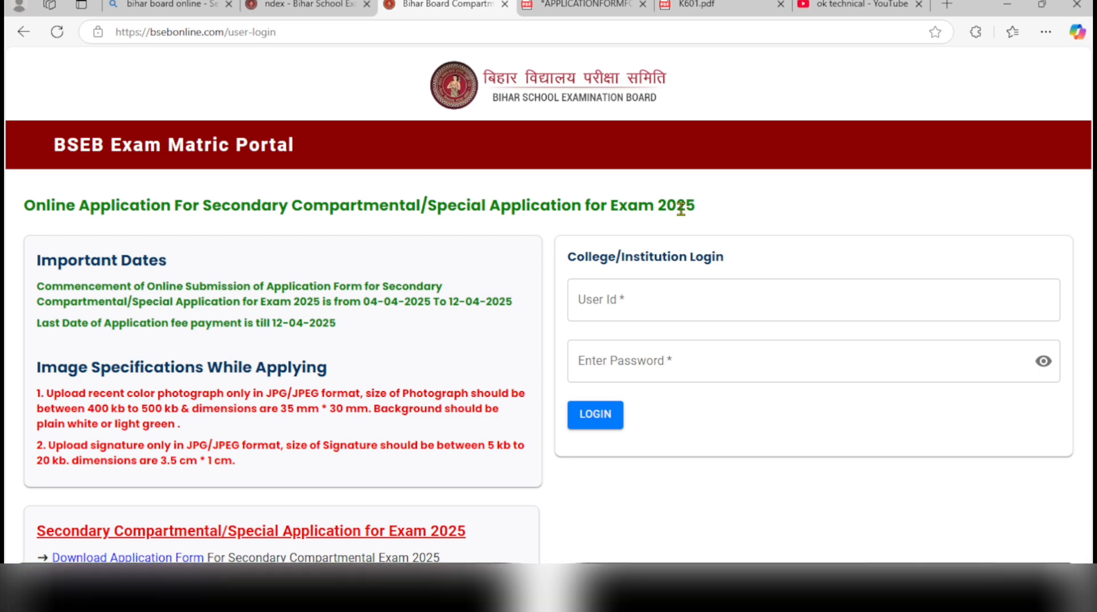
scroll(710, 262, "down", 1)
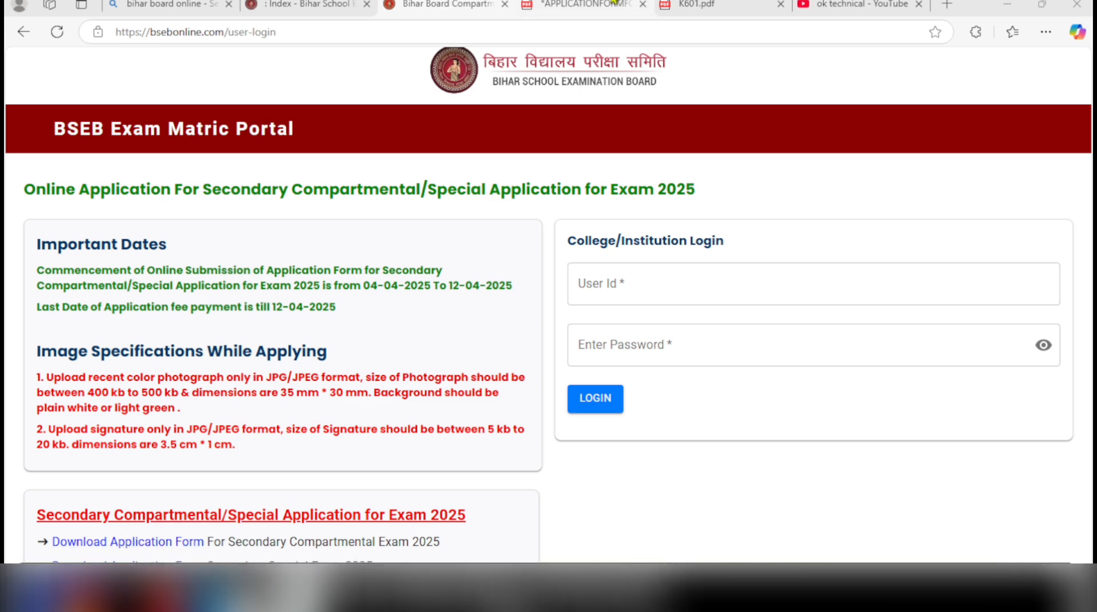
left_click(613, 2)
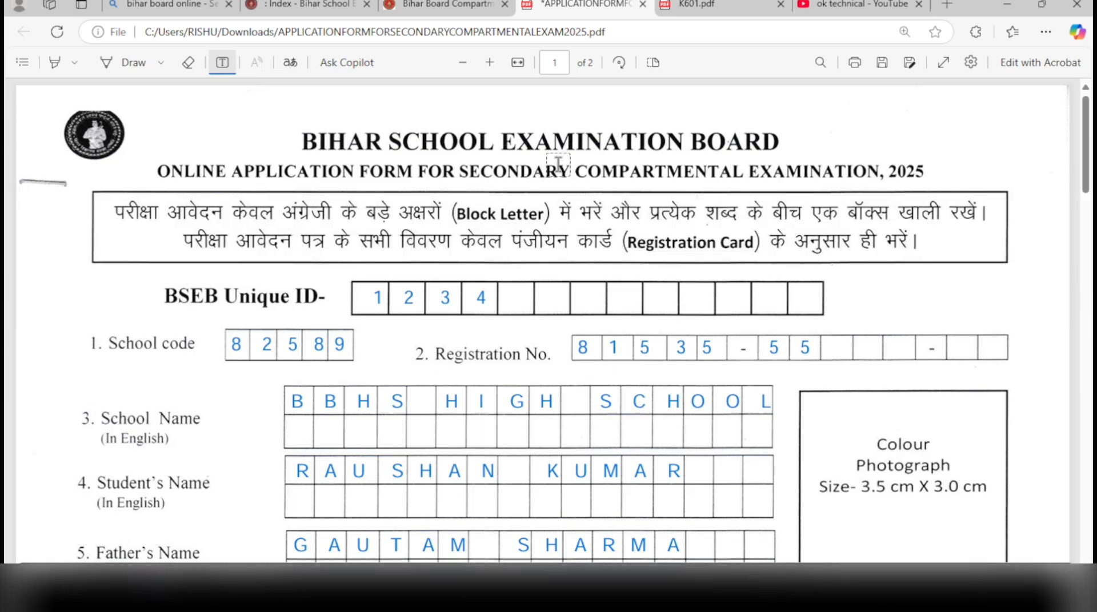
left_click(436, 5)
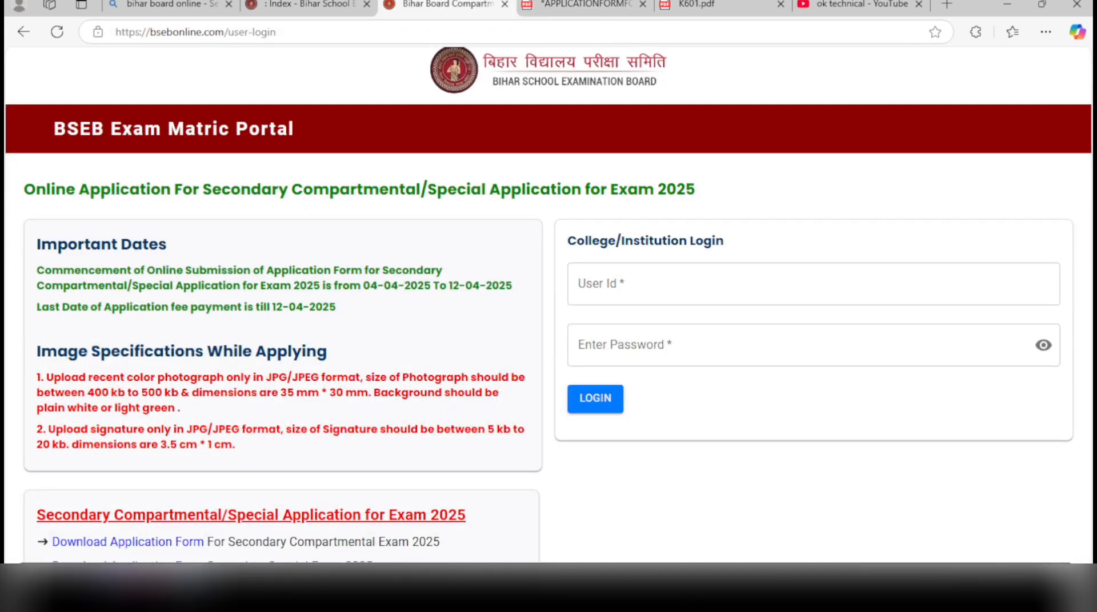
Download the Secondary Special Exam 2025 application form from the portal and look through both pages of the PDF.
left_click(260, 563)
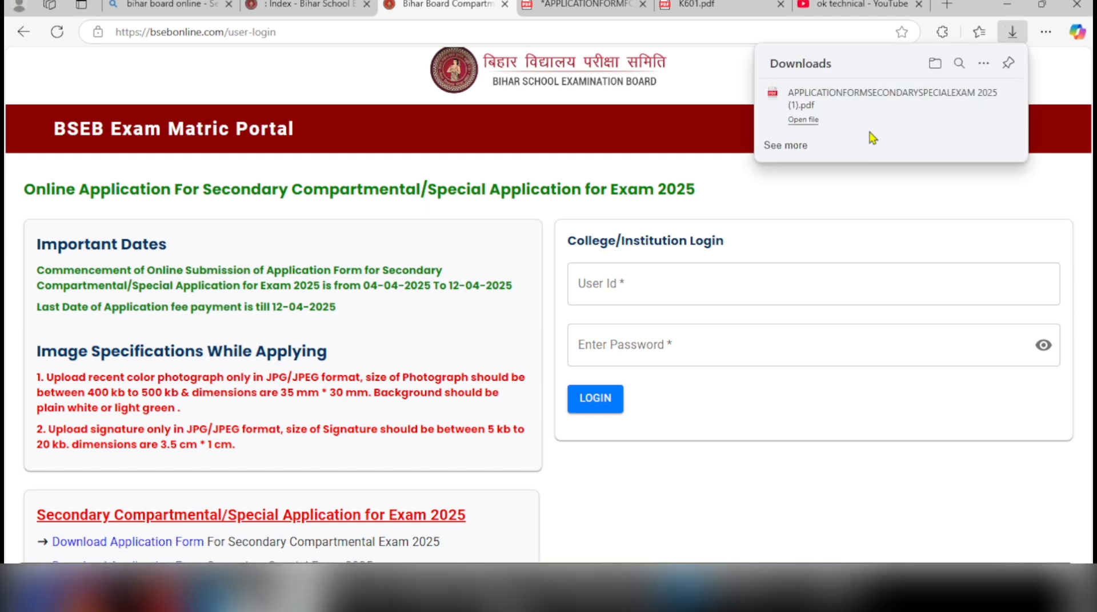
left_click(885, 121)
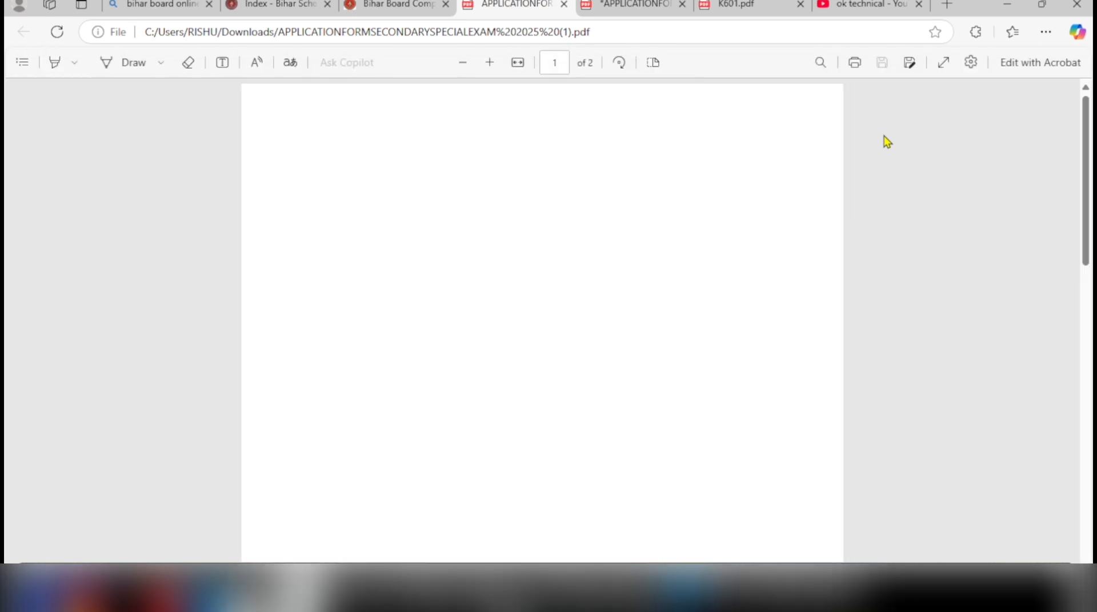
scroll(651, 267, "down", 1)
scroll(651, 267, "down", 15)
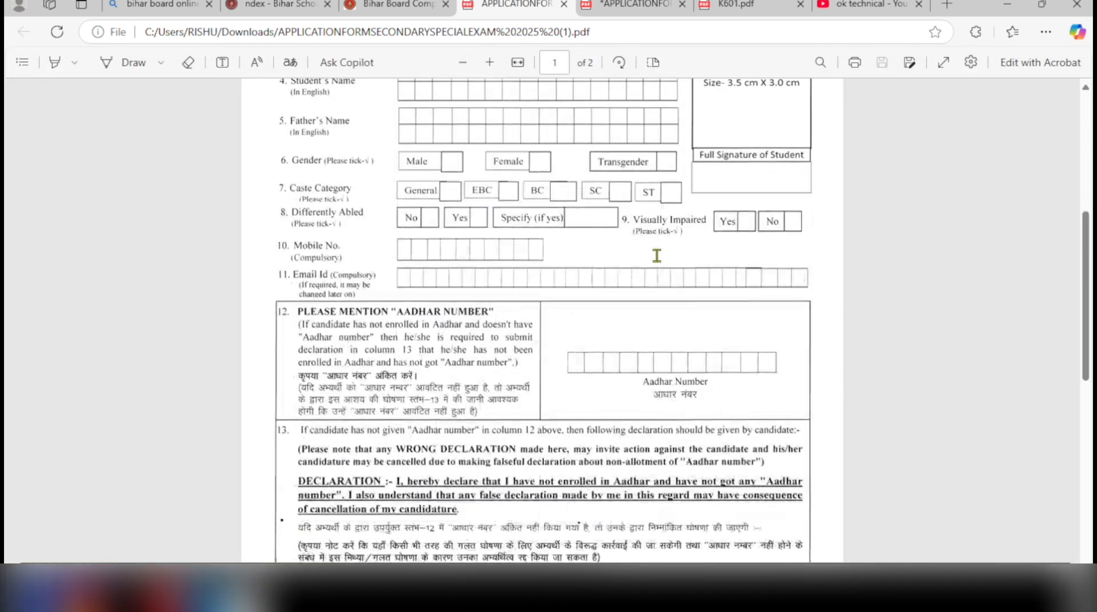
scroll(707, 276, "down", 4)
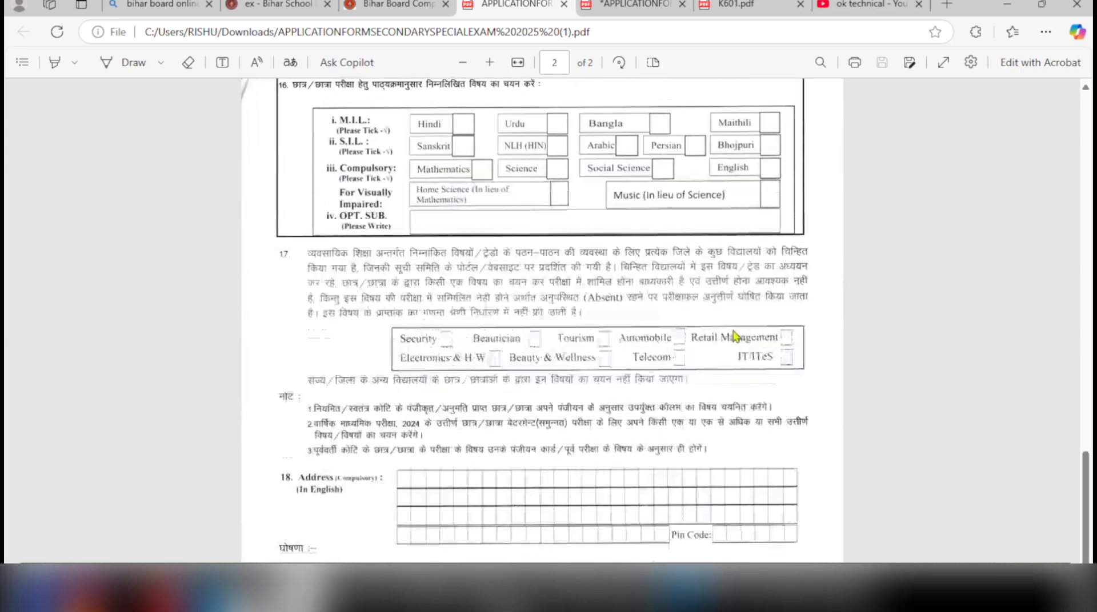
scroll(739, 276, "up", 9)
scroll(744, 277, "up", 10)
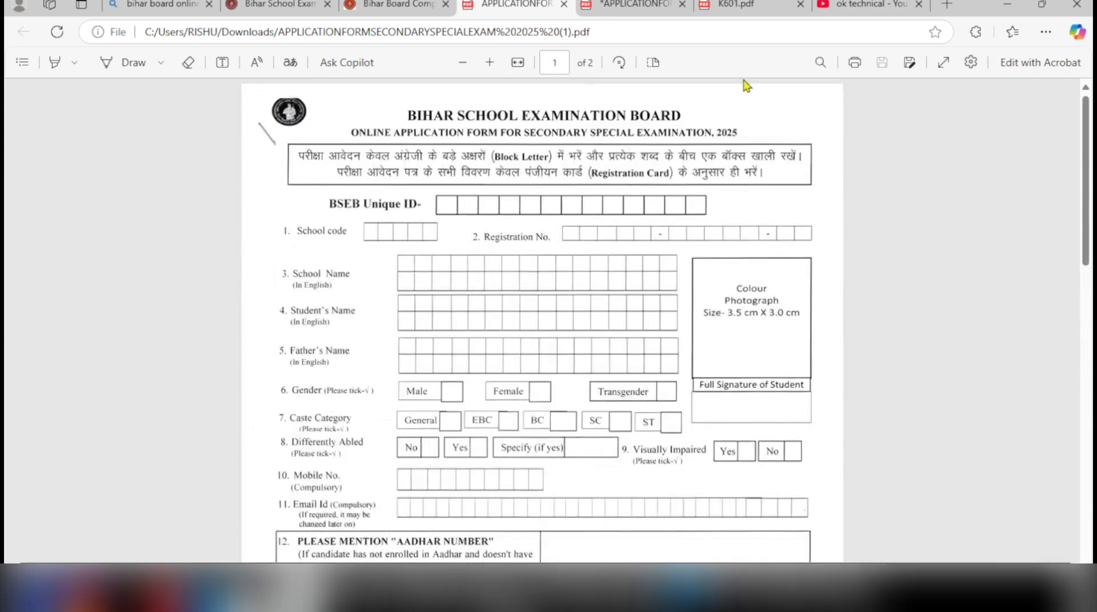
Compare the portal's download link and institution login area with the filled Secondary Compartmental Examination 2025 form.
left_click(417, 5)
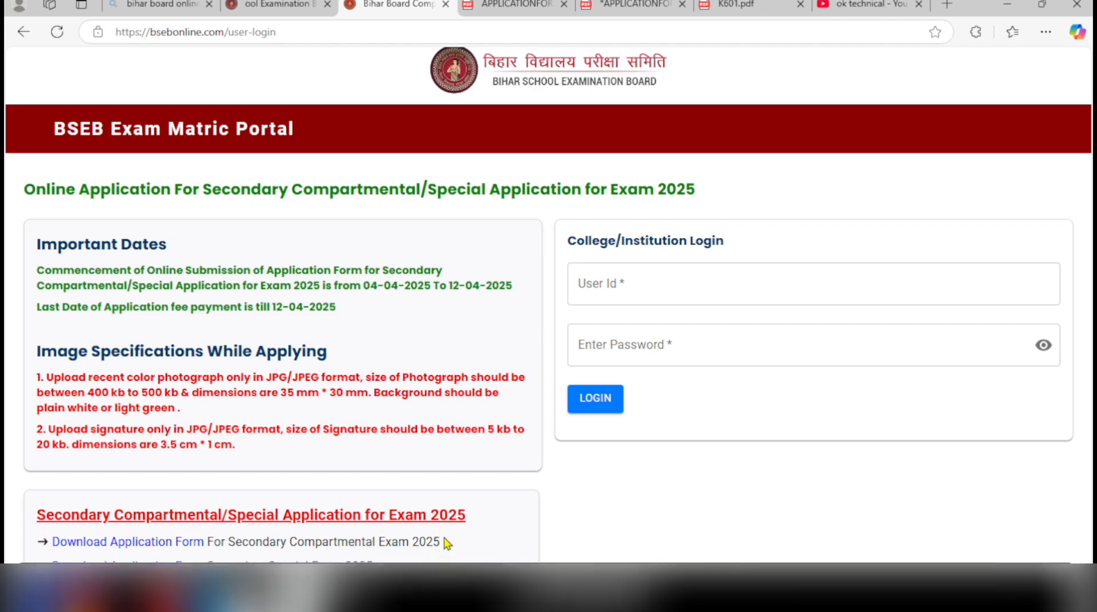
left_click(651, 5)
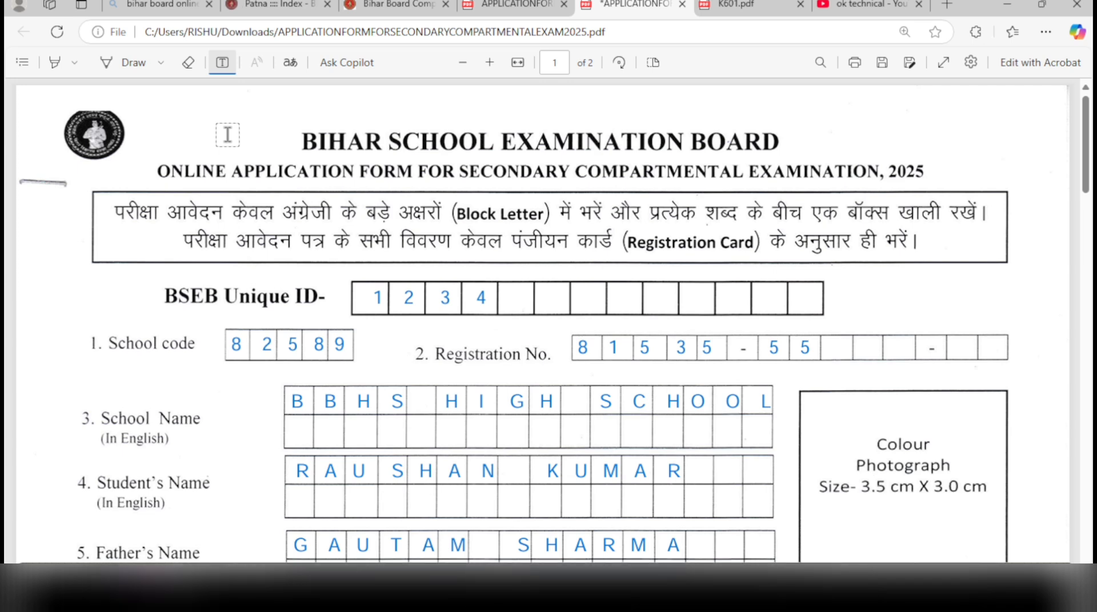
left_click(400, 3)
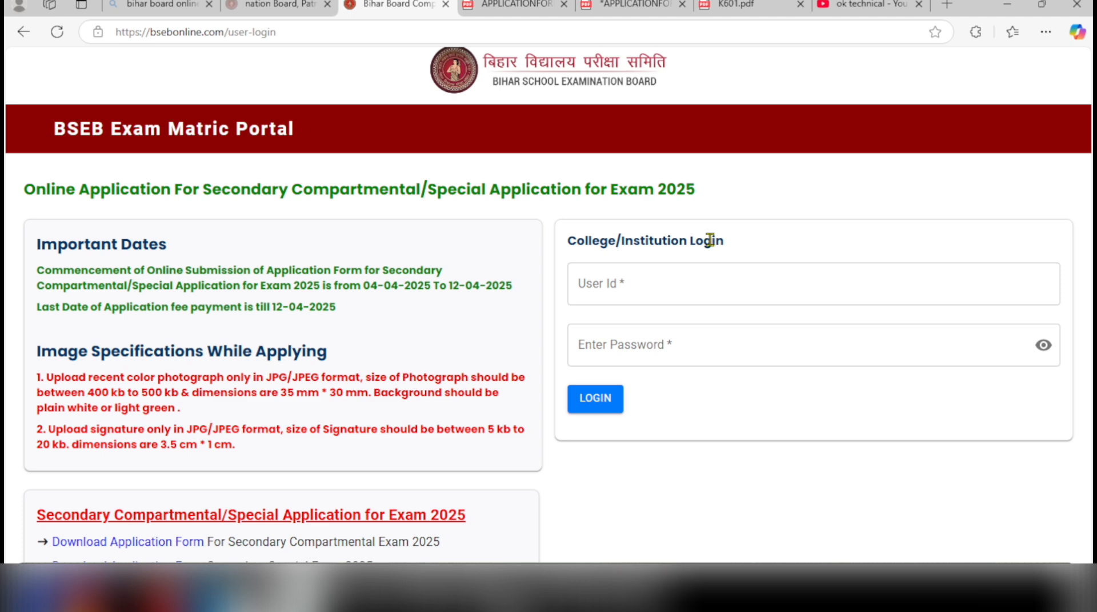
left_click(635, 3)
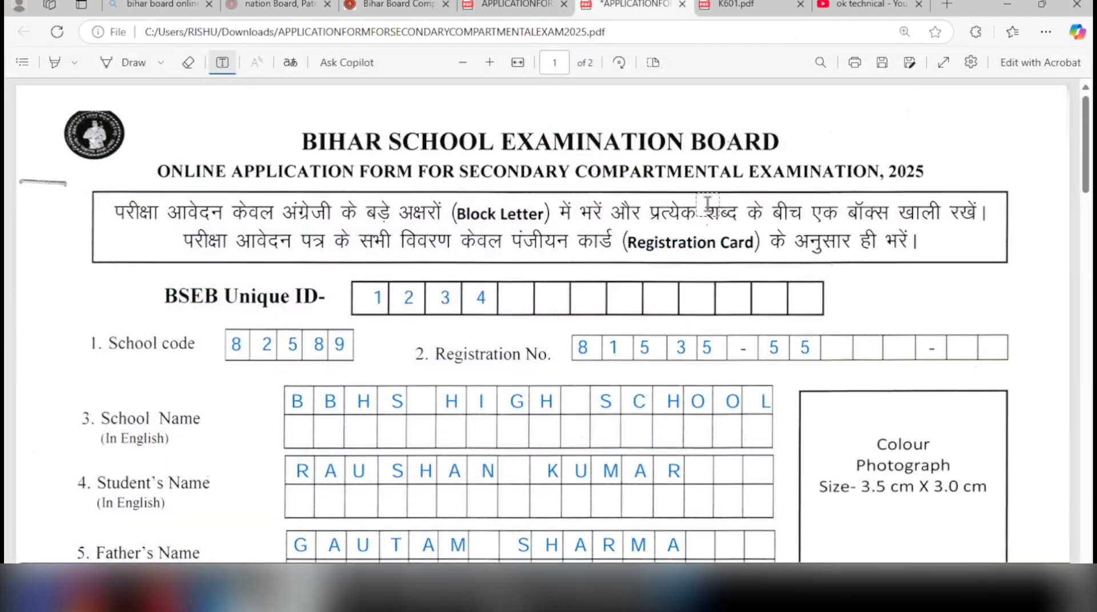
Draw a tick beside the board name, then underline and tick the Secondary Compartmental Examination, 2025 title with the pen.
left_click(128, 62)
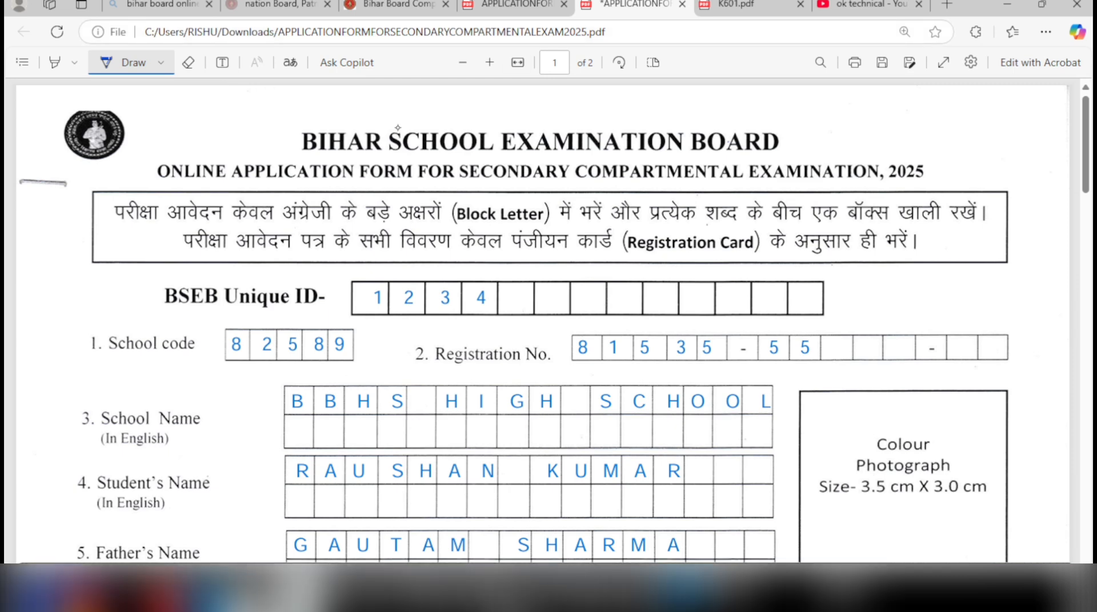
left_click_drag(790, 141, 815, 135)
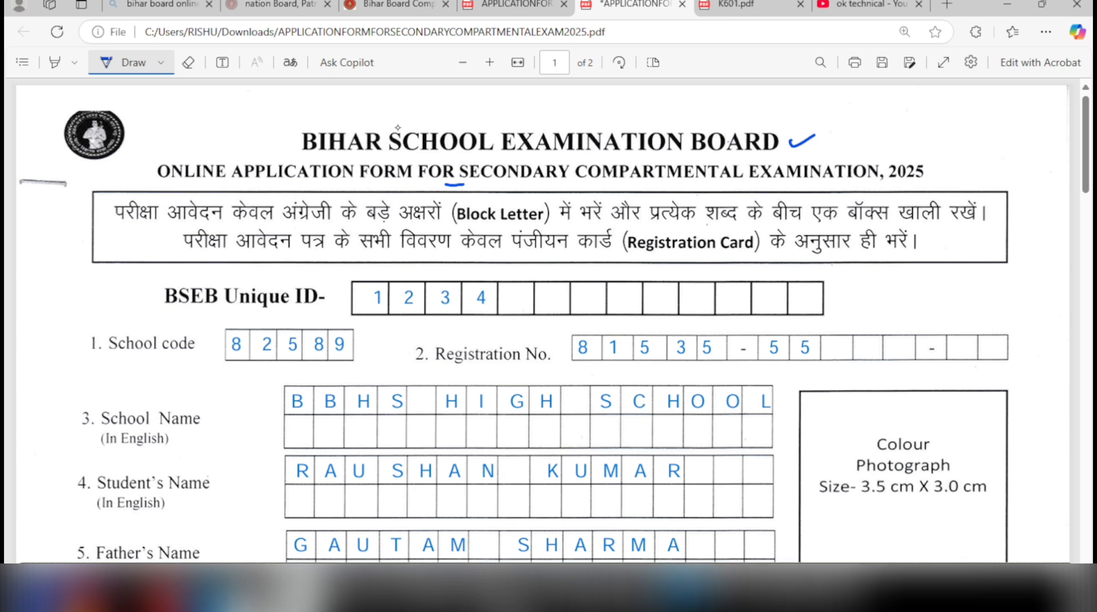
left_click_drag(514, 185, 604, 187)
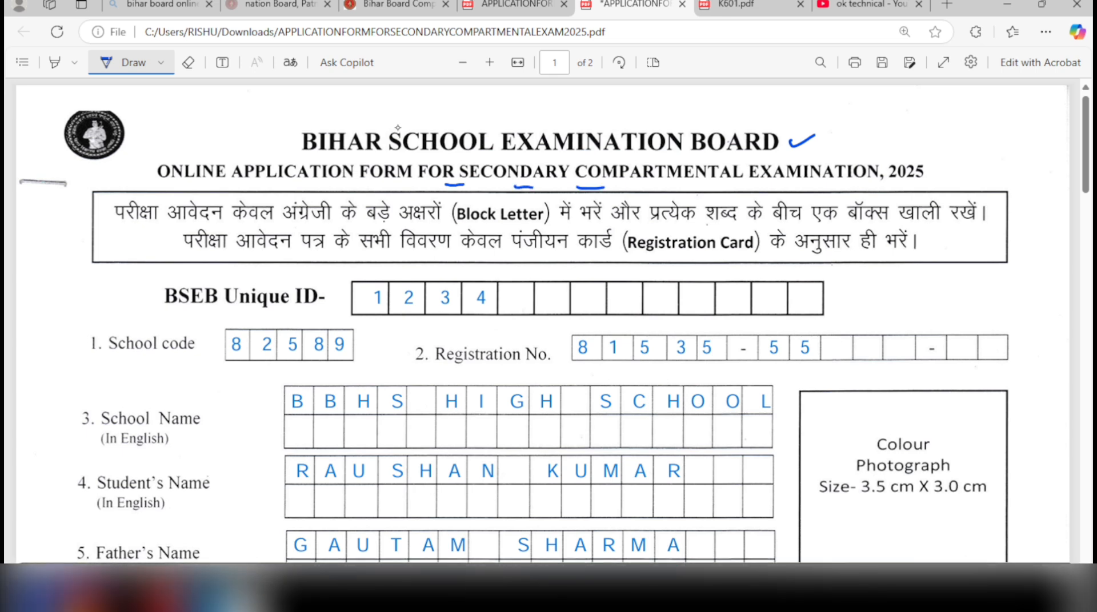
left_click_drag(791, 187, 822, 187)
left_click_drag(851, 185, 886, 186)
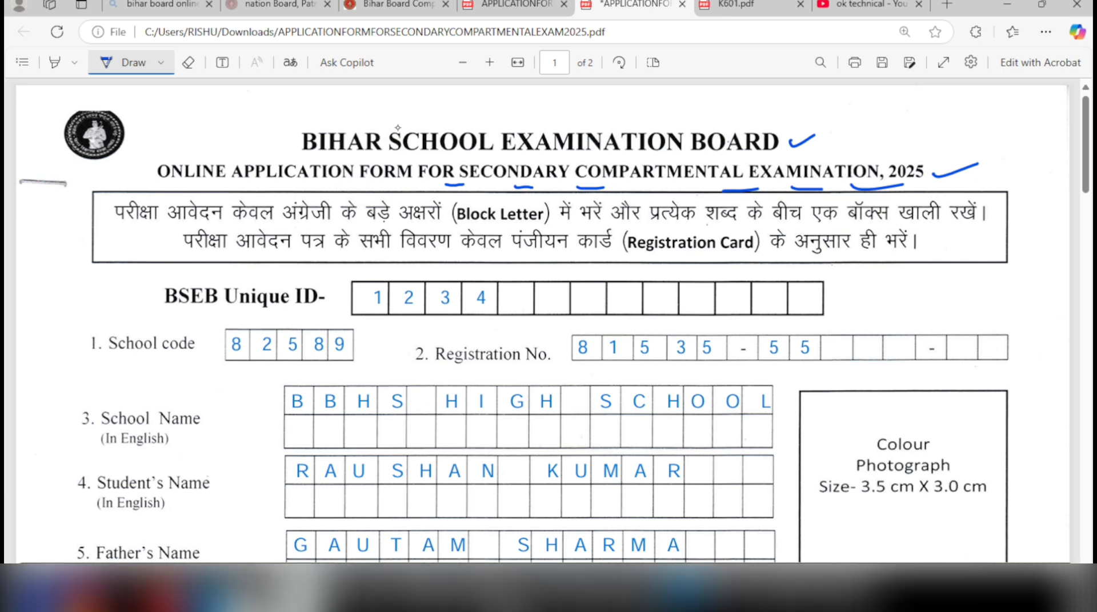
Underline the first instruction line, about filling in block letters and leaving an empty box between words.
left_click_drag(499, 226, 512, 224)
left_click_drag(588, 221, 605, 220)
left_click_drag(811, 223, 837, 221)
left_click_drag(849, 228, 971, 226)
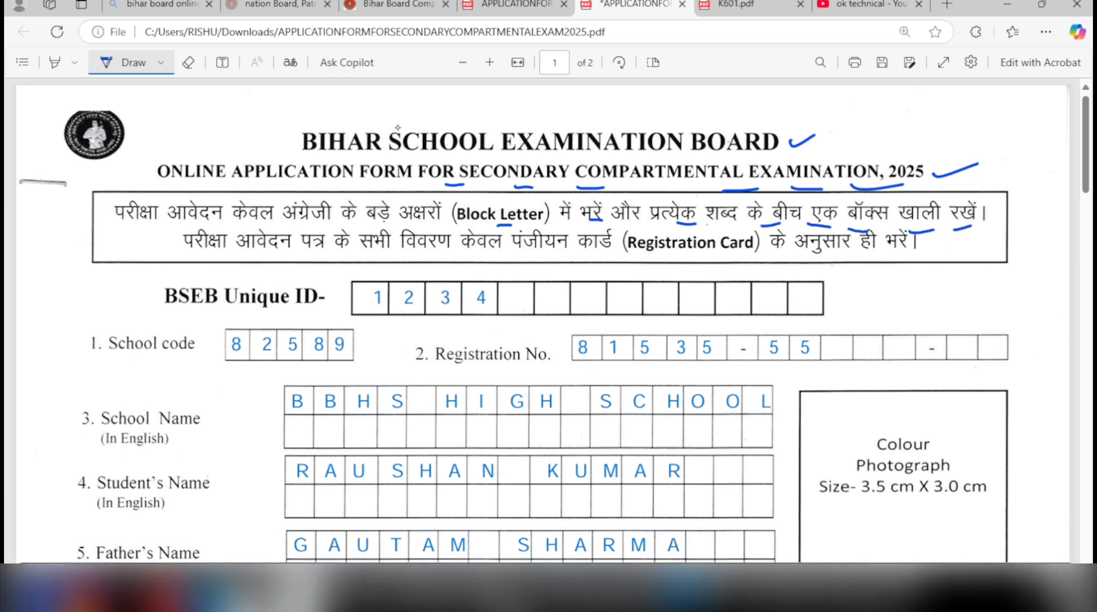
Underline the second instruction line, about filling all details according to the Registration Card.
left_click_drag(264, 259, 382, 255)
left_click_drag(457, 258, 534, 251)
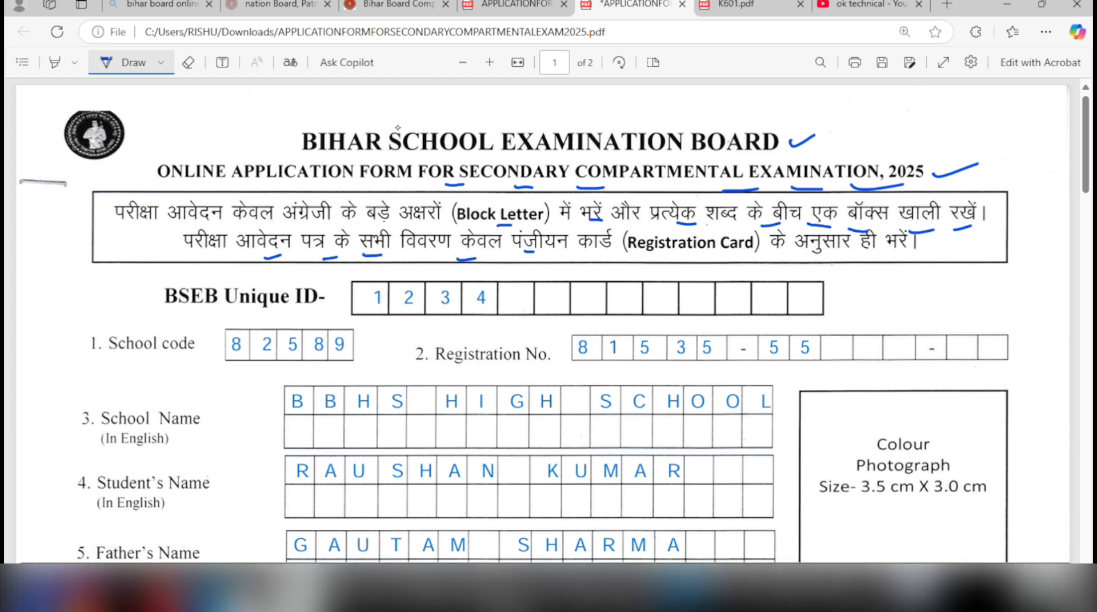
left_click_drag(603, 266, 703, 262)
left_click_drag(787, 260, 794, 260)
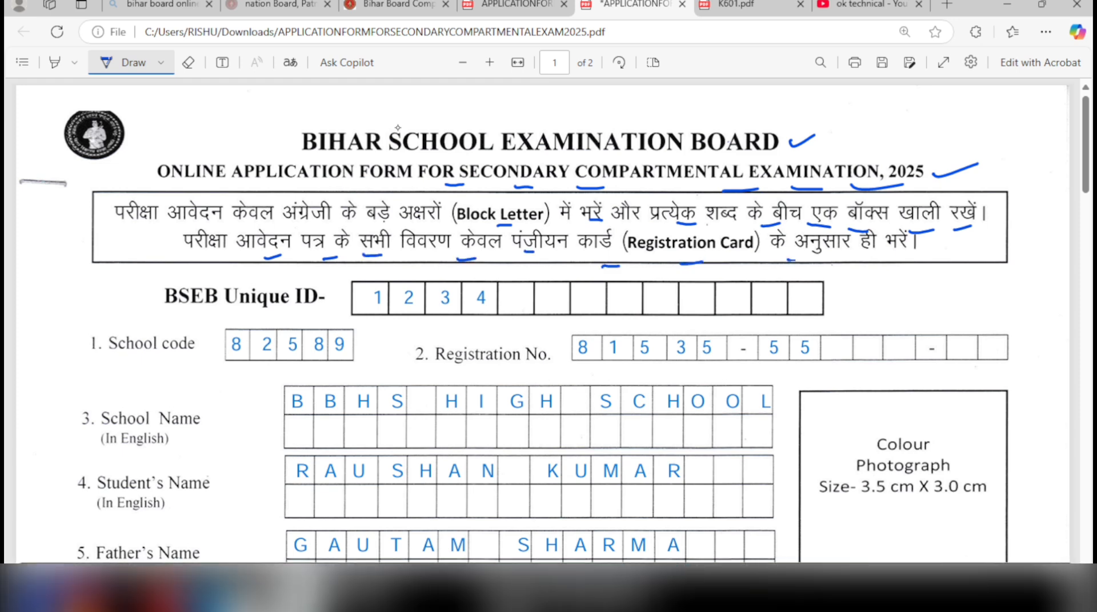
left_click_drag(873, 260, 892, 255)
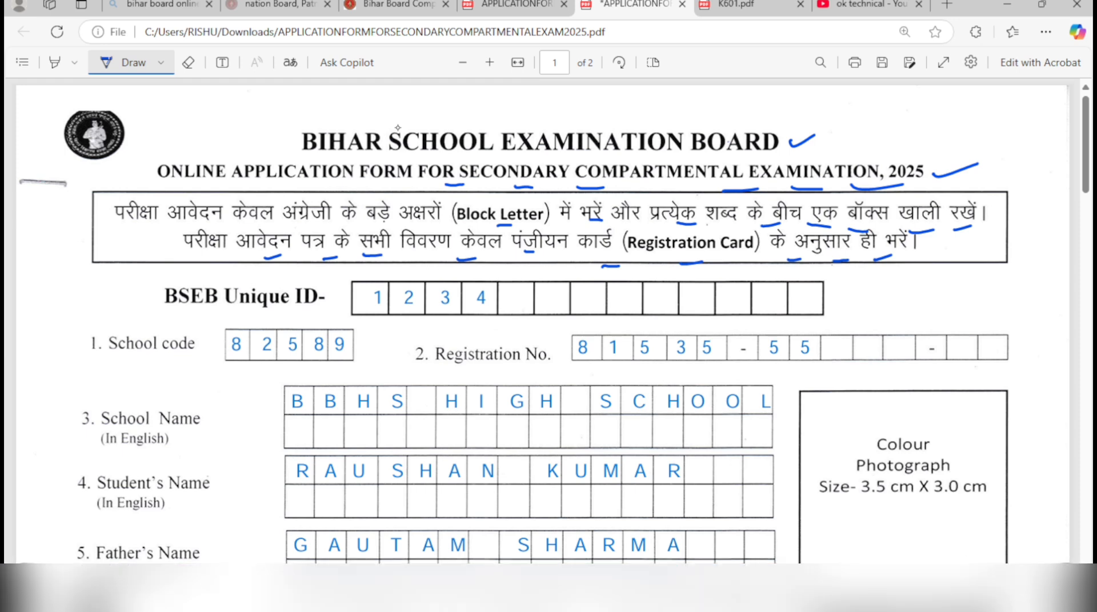
left_click(631, 597)
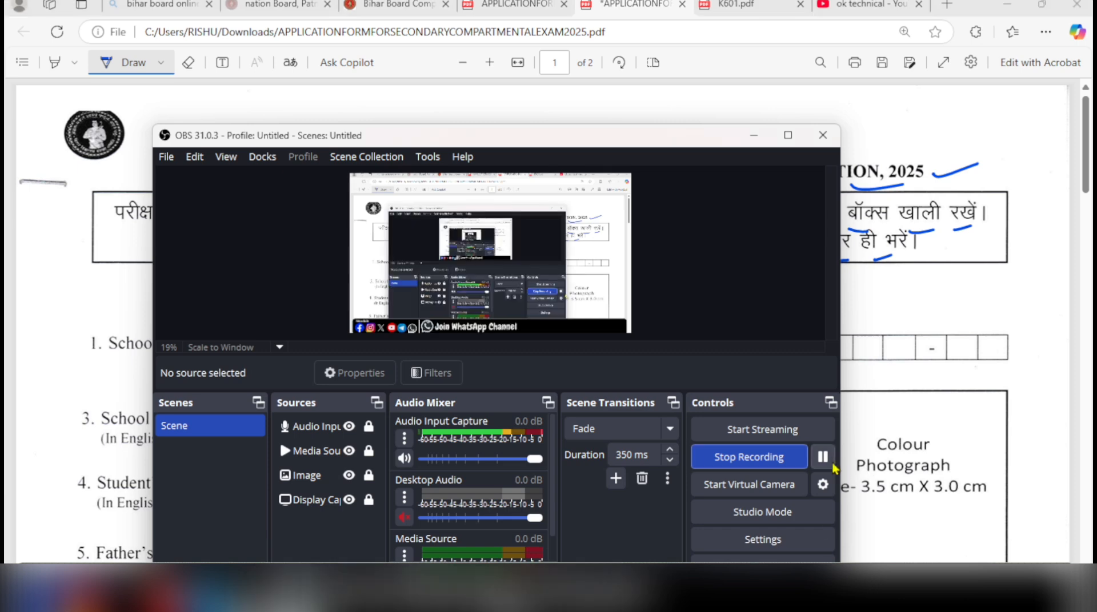
left_click(857, 387)
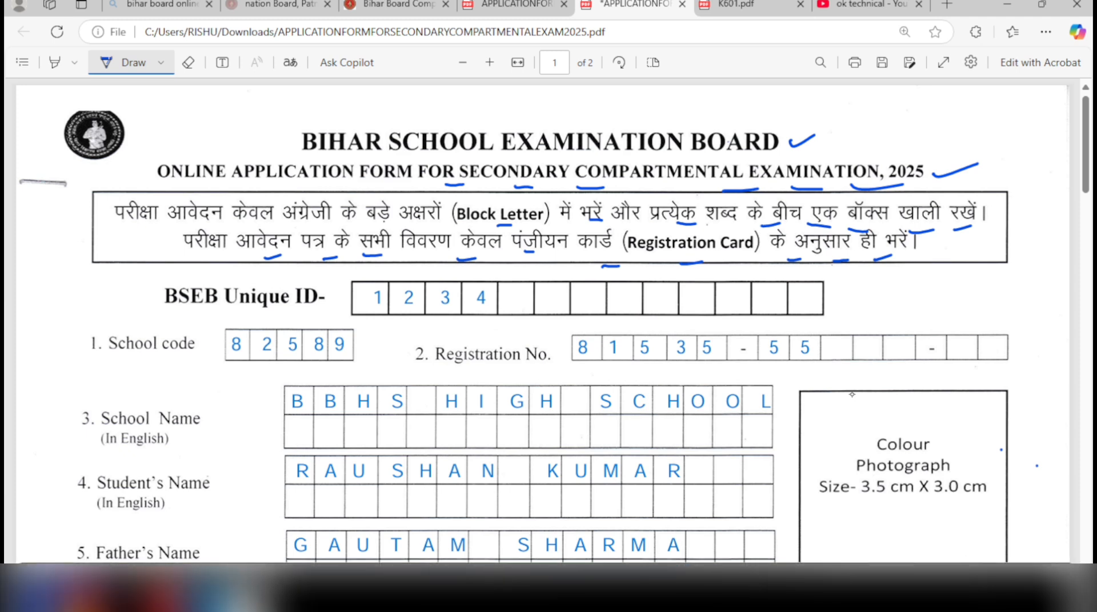
Mark the BSEB Unique ID field with ticks at its label and first box and an underline below the entered digits.
left_click_drag(142, 313, 172, 310)
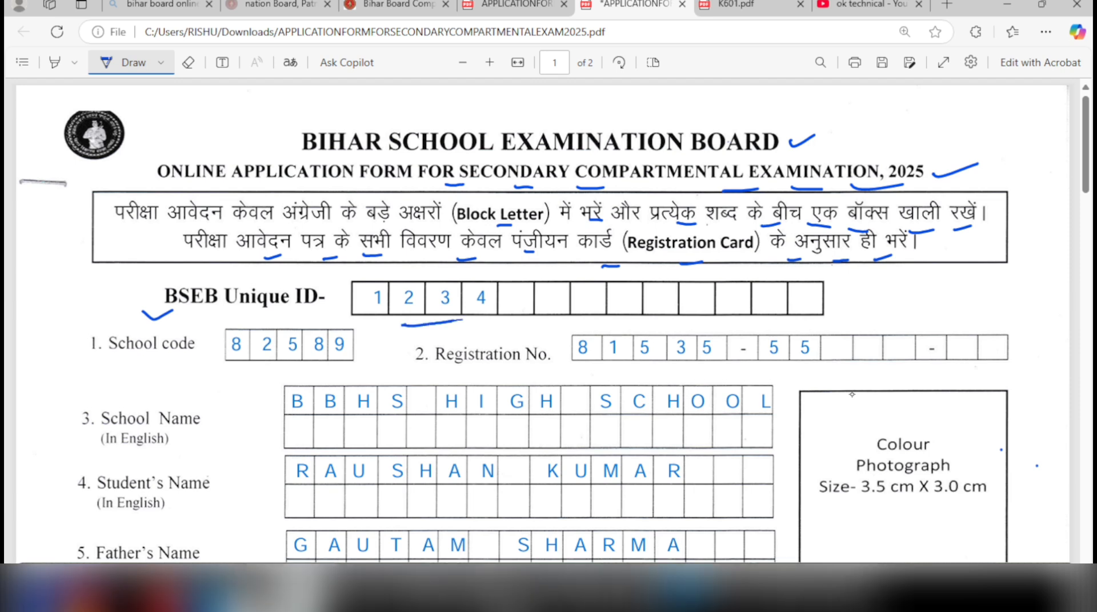
left_click_drag(461, 320, 470, 318)
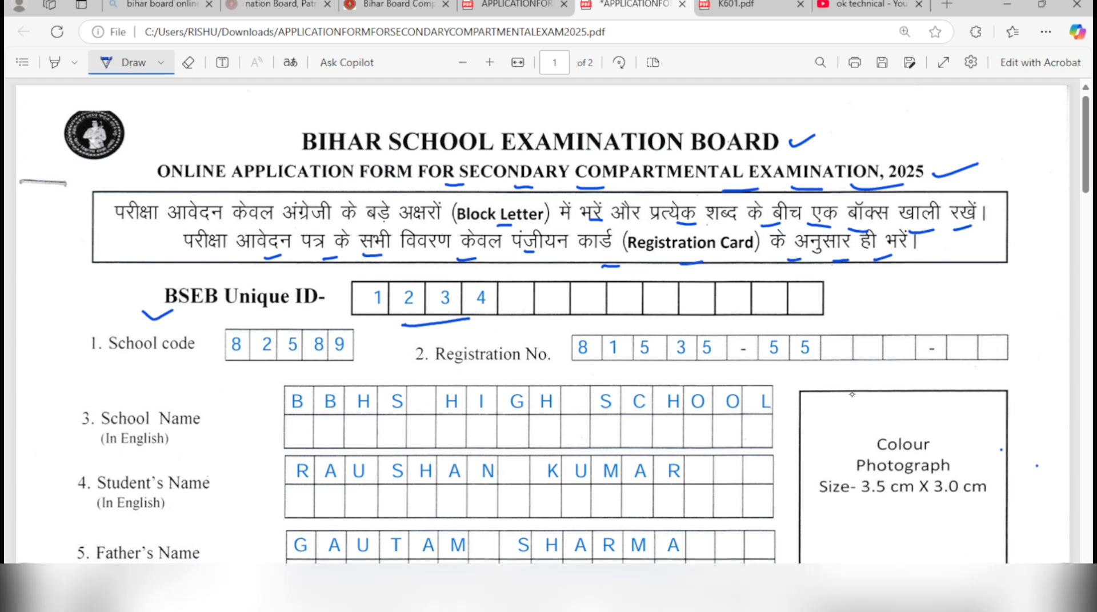
left_click_drag(337, 320, 365, 309)
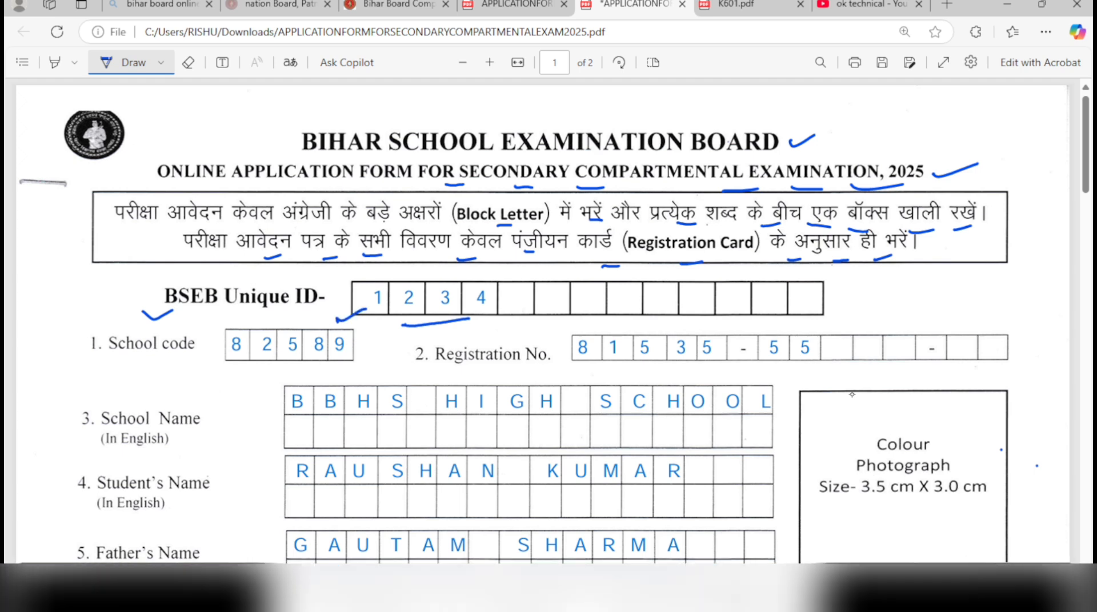
Mark the School code, Registration No. and School Name fields with pen ticks and underlines, including the registration number's dashes.
left_click_drag(137, 366, 181, 355)
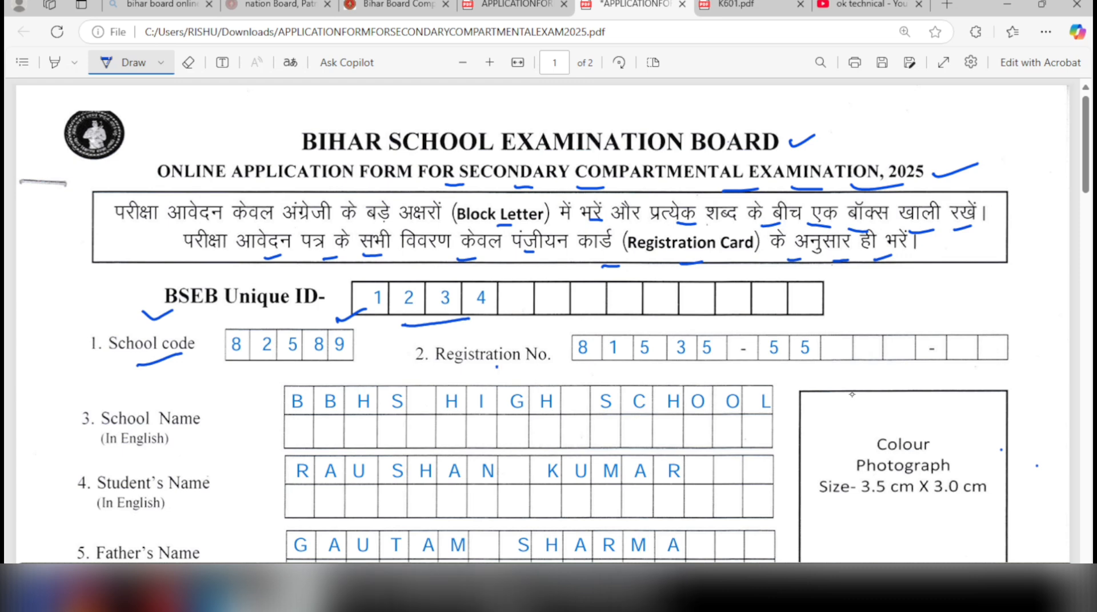
left_click_drag(496, 368, 535, 362)
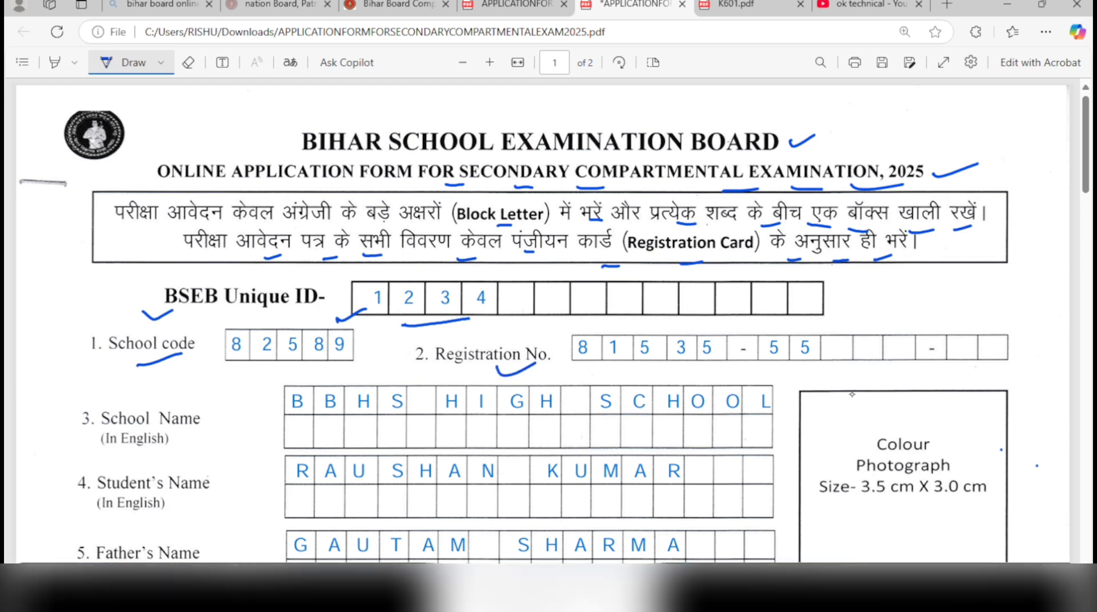
left_click_drag(699, 366, 717, 368)
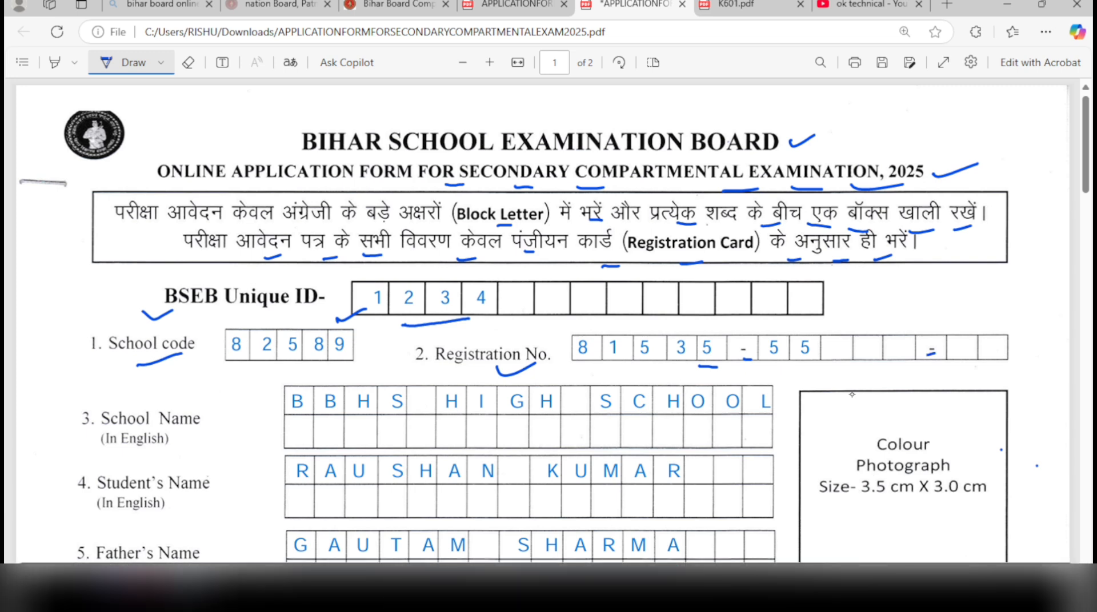
left_click_drag(212, 432, 231, 416)
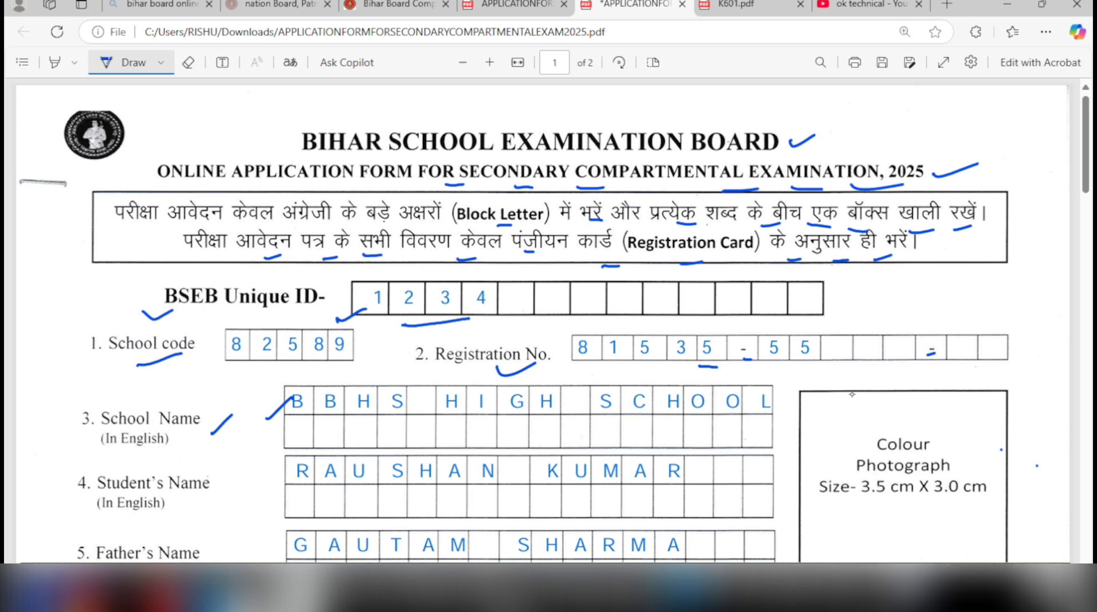
Draw a pen tick at the first box of the Student's Name and Father's Name fields.
scroll(834, 386, "down", 1)
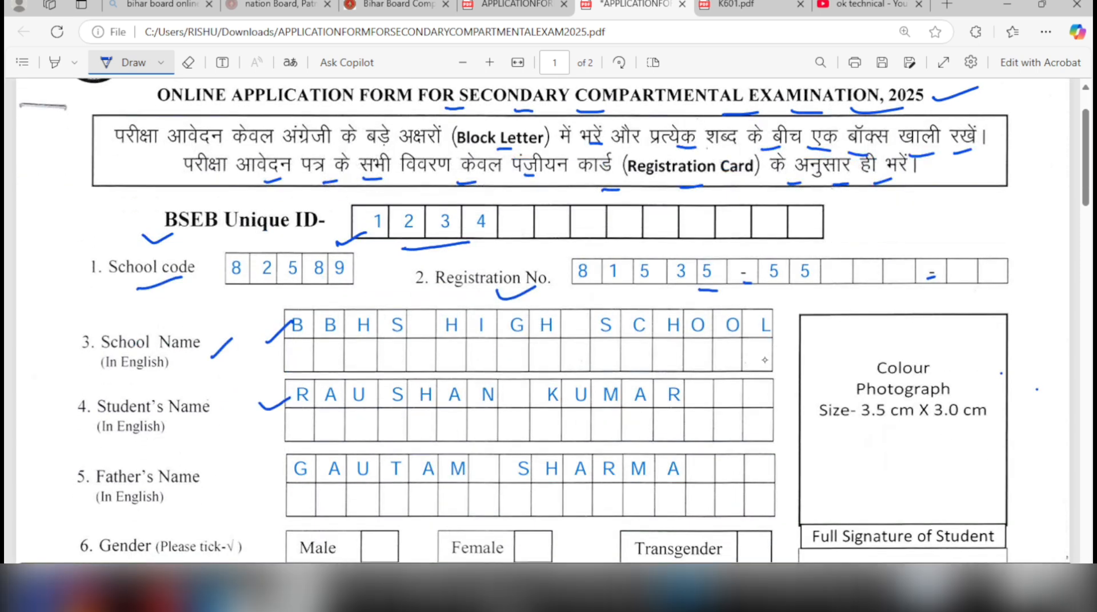
left_click_drag(260, 480, 299, 464)
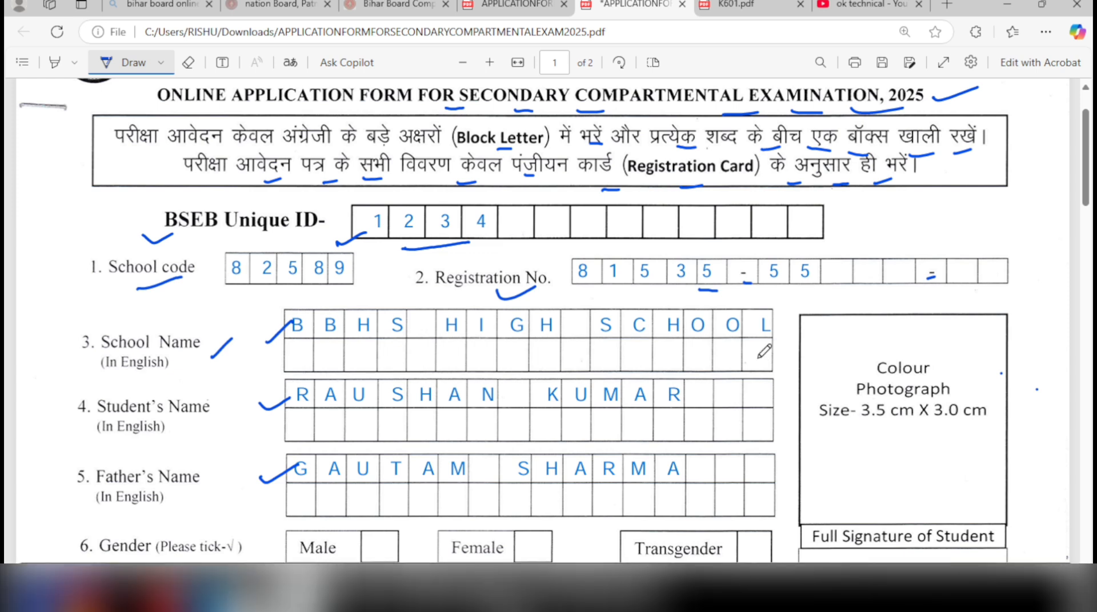
Draw two ticks in the Colour Photograph box and a sample scribbled signature in the Full Signature of Student box.
scroll(765, 359, "down", 3)
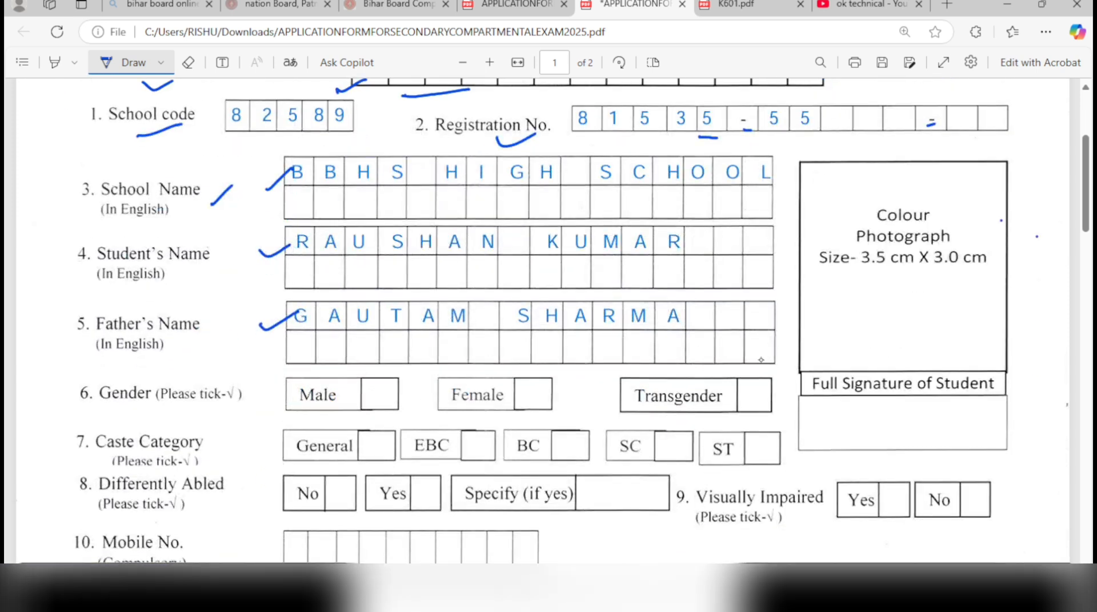
left_click_drag(849, 320, 909, 293)
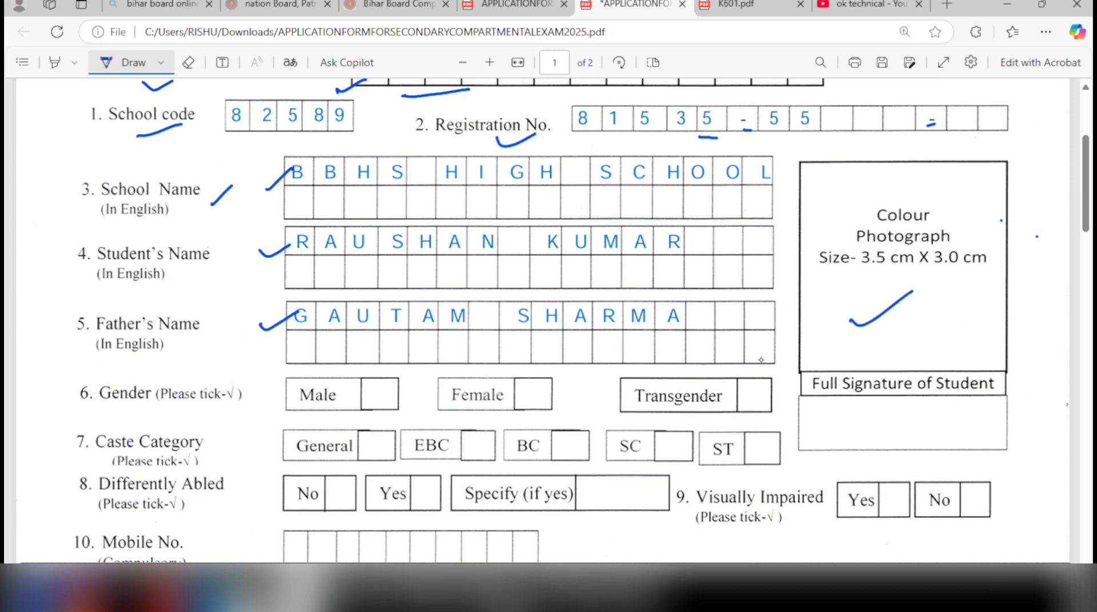
left_click_drag(872, 336, 921, 317)
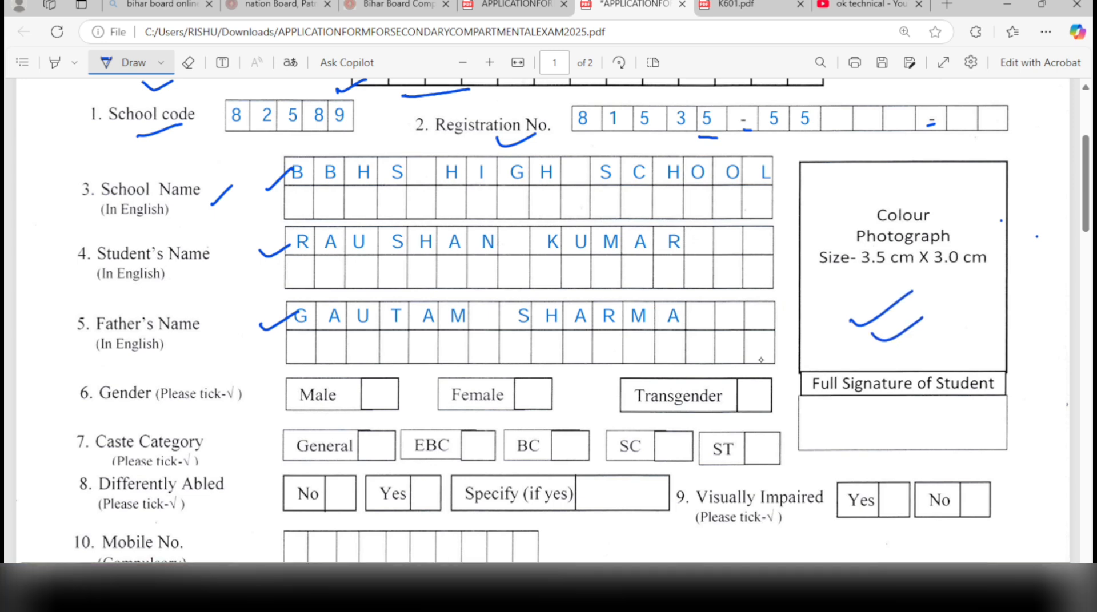
left_click_drag(852, 426, 932, 425)
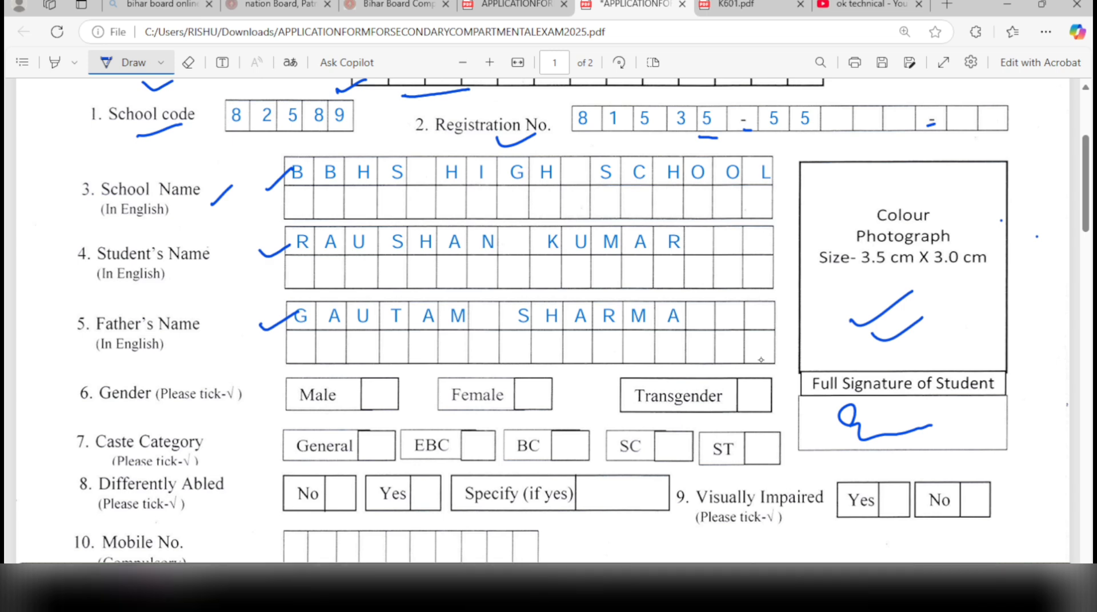
Tick the Gender and Differently Abled item numbers, marking Male for gender and No for differently abled.
left_click_drag(66, 408, 87, 401)
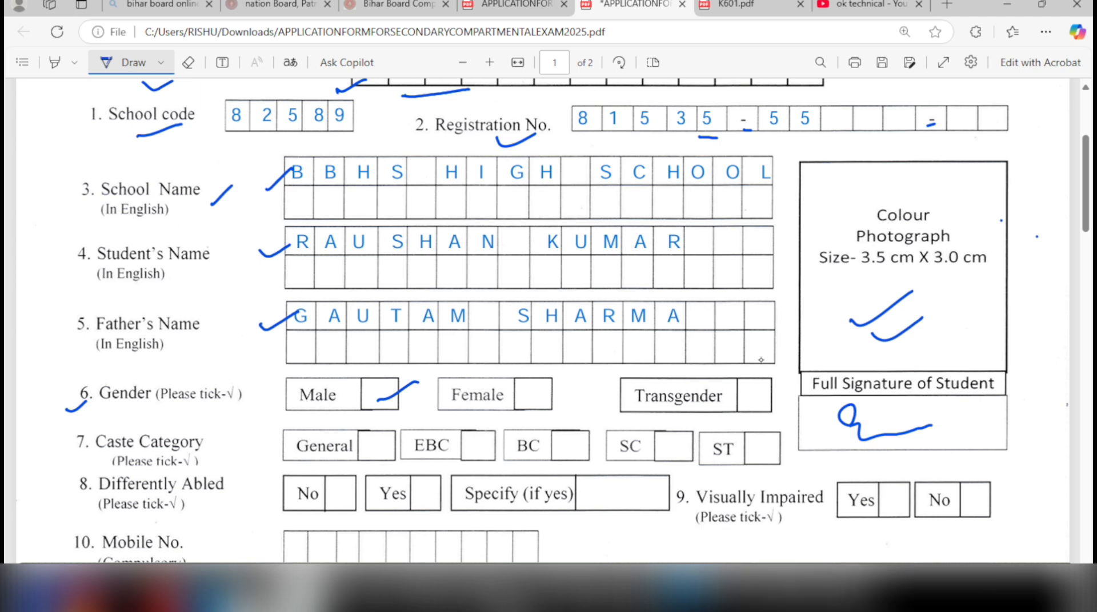
left_click_drag(64, 491, 90, 478)
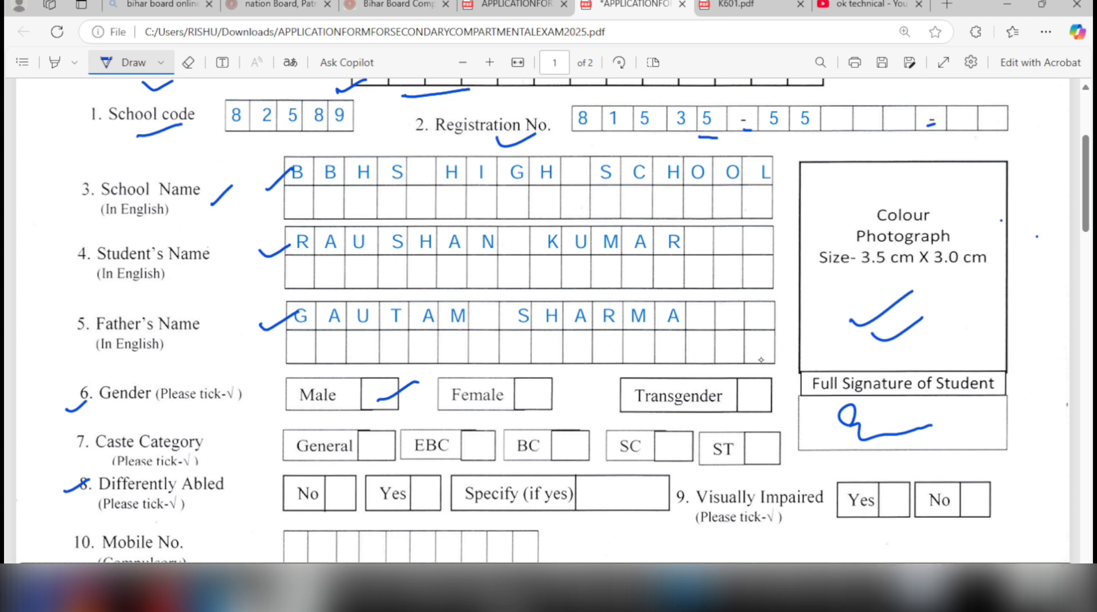
left_click_drag(335, 495, 362, 489)
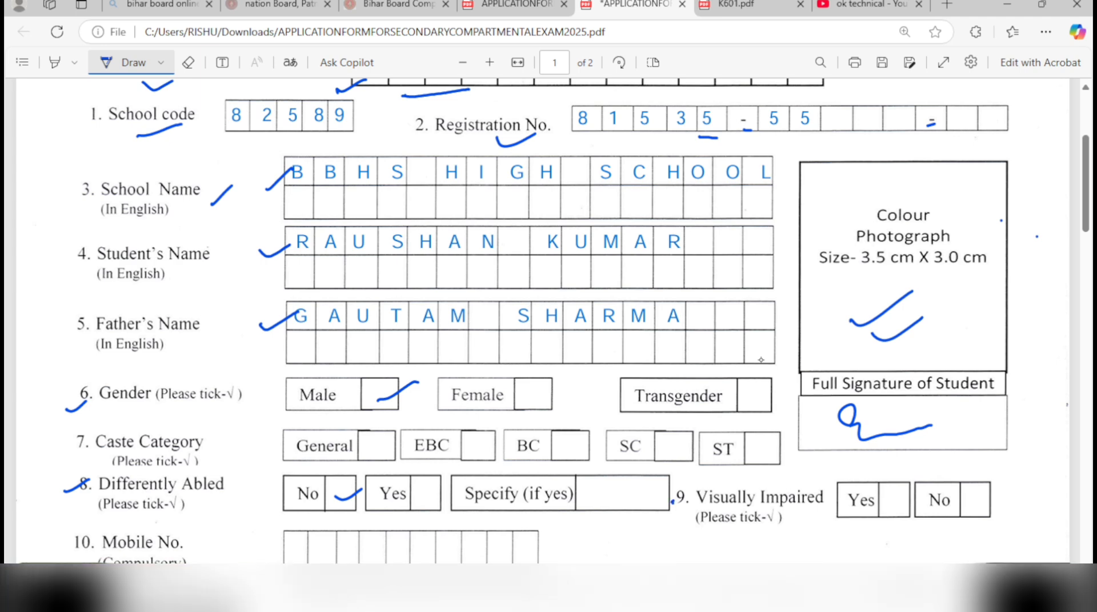
Tick the Mobile No. item and handwrite sample mobile number digits in its first boxes.
left_click_drag(66, 553, 87, 553)
scroll(722, 329, "down", 4)
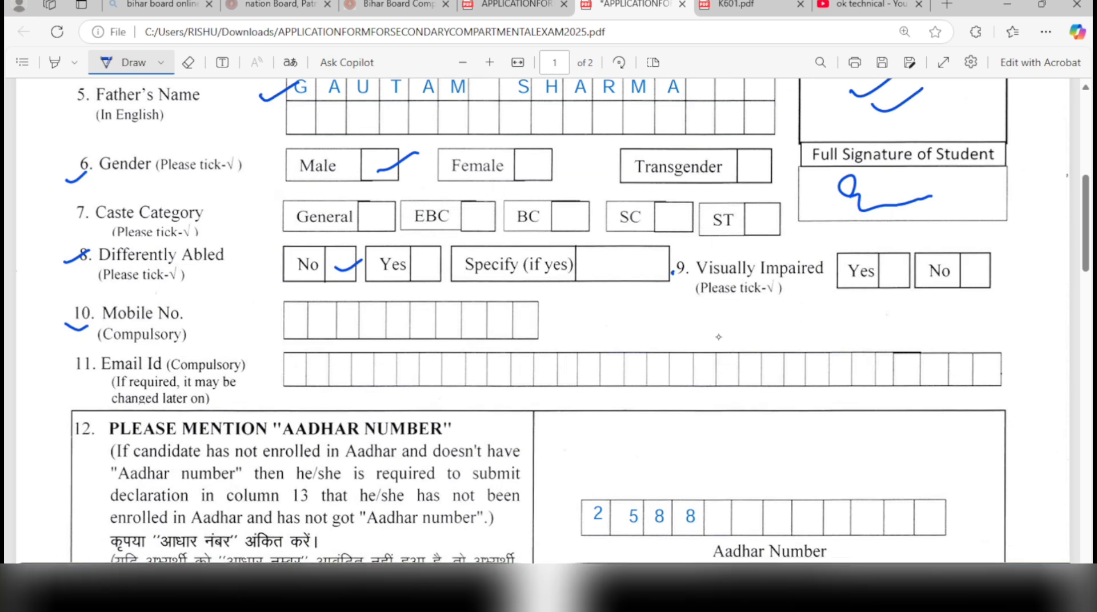
scroll(853, 196, "up", 5)
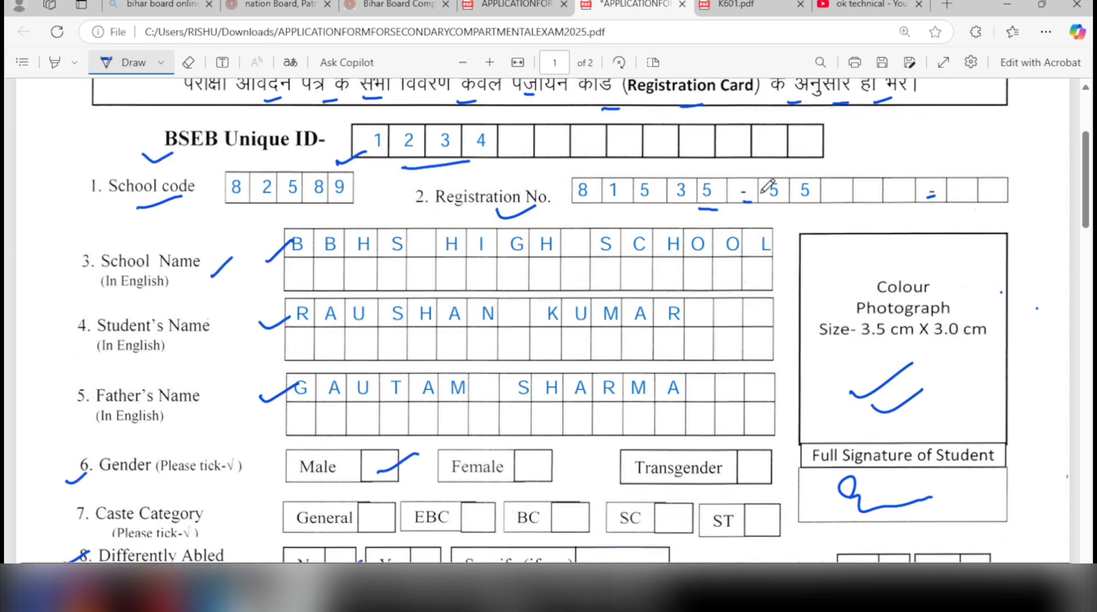
scroll(471, 409, "down", 4)
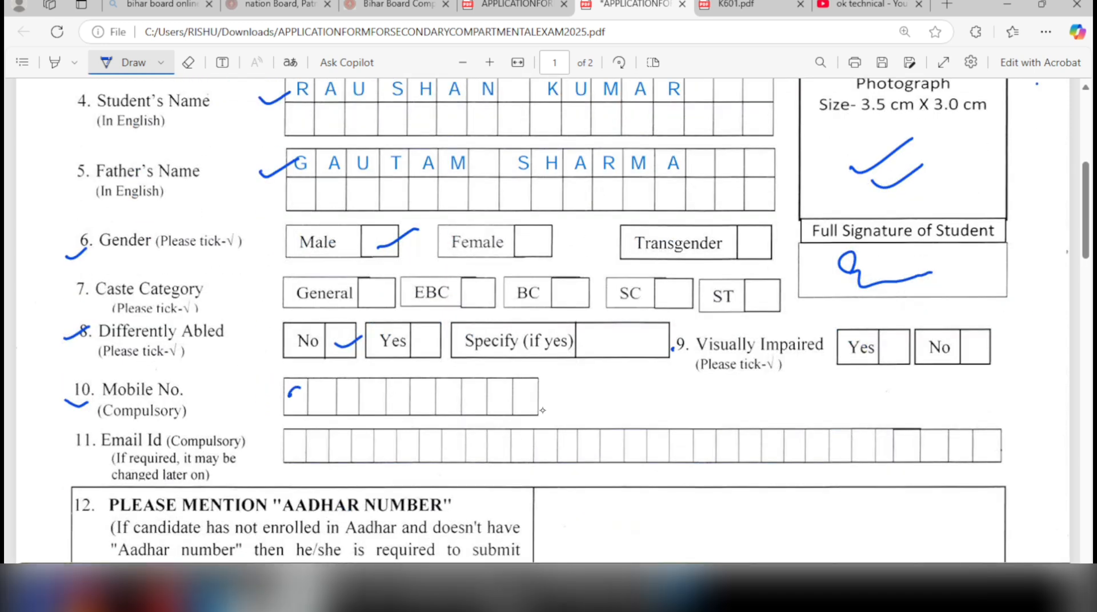
mouse_move(292, 391)
left_mouse_down()
mouse_move(296, 406)
mouse_move(387, 407)
left_mouse_up()
mouse_move(407, 394)
left_mouse_down()
mouse_move(409, 409)
mouse_move(433, 410)
mouse_move(418, 423)
left_mouse_up()
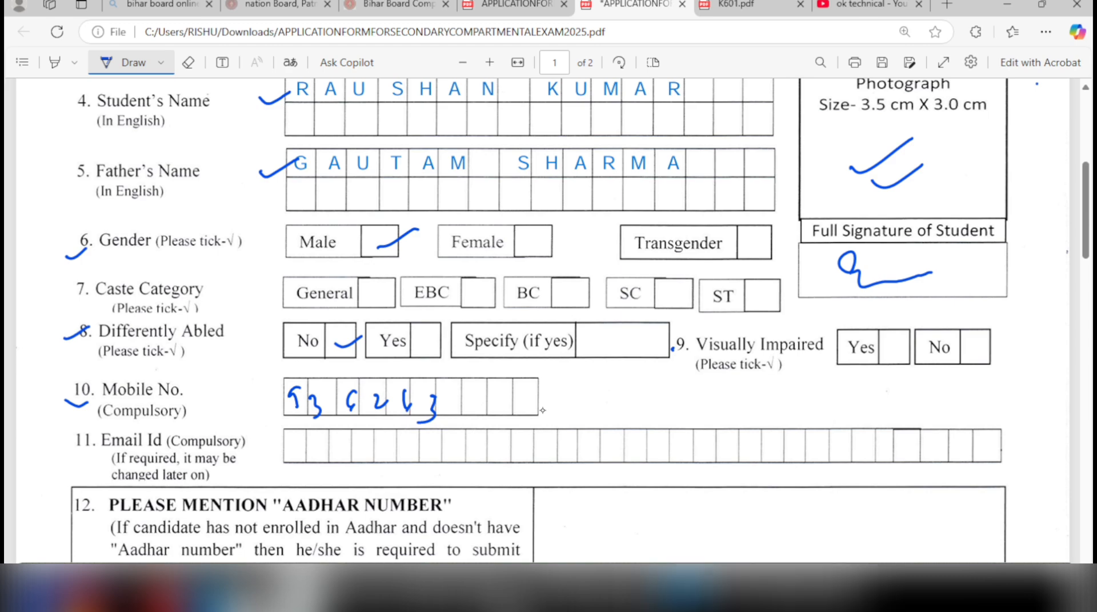
Tick the Email Id item and mark the Aadhar Number section at its item number, below its digits and beside its last box.
left_click_drag(61, 456, 103, 441)
scroll(594, 404, "down", 6)
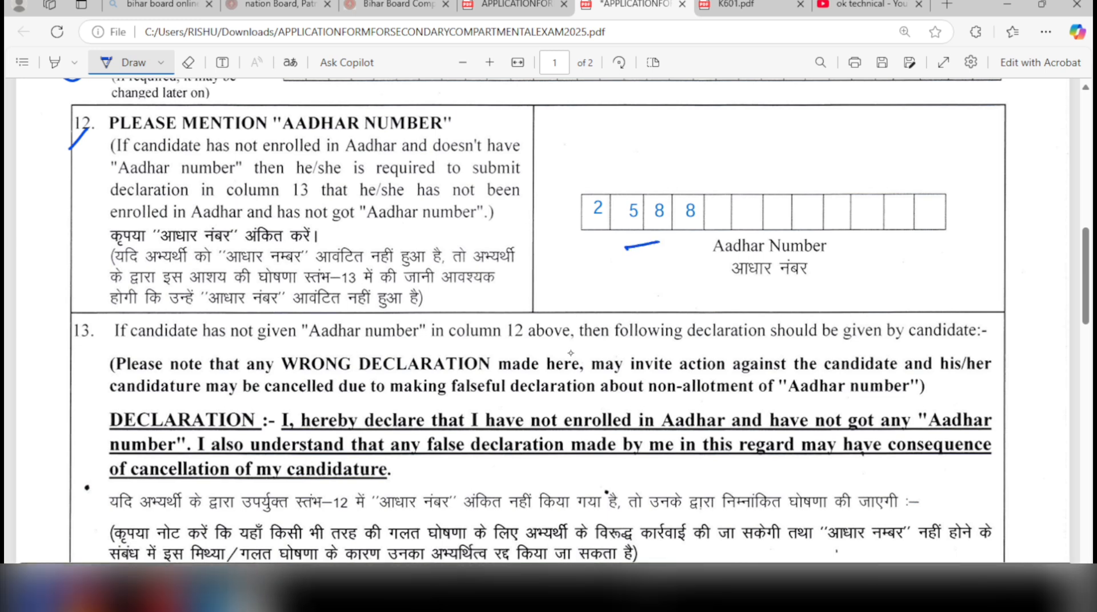
left_click_drag(672, 249, 682, 253)
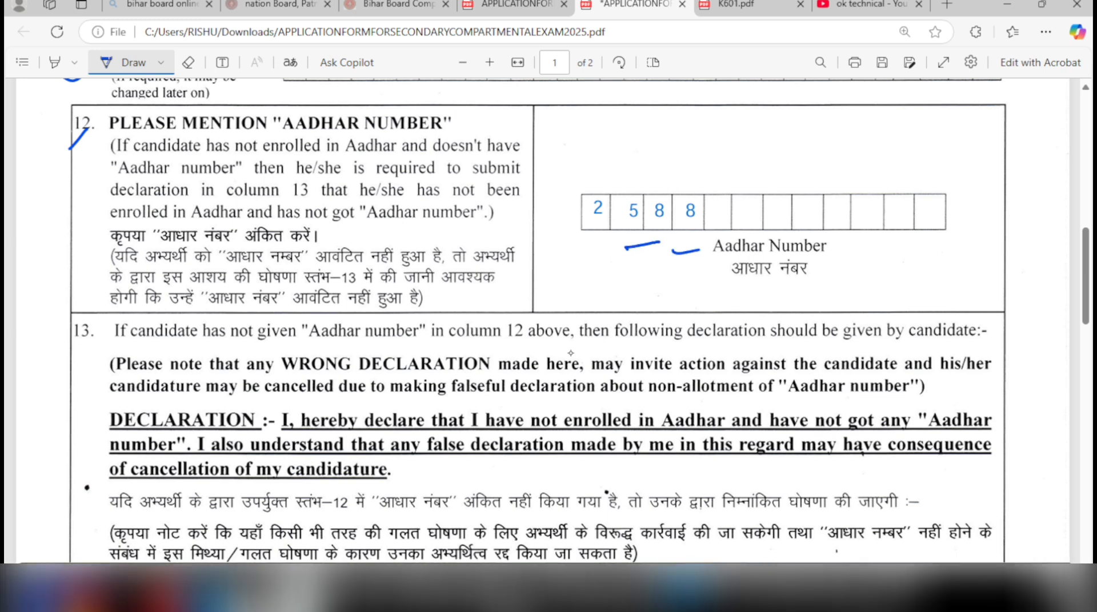
left_click_drag(947, 232, 978, 206)
Scribble a sample signature in the Signature of Candidate box below the section 13 declaration.
scroll(570, 354, "down", 4)
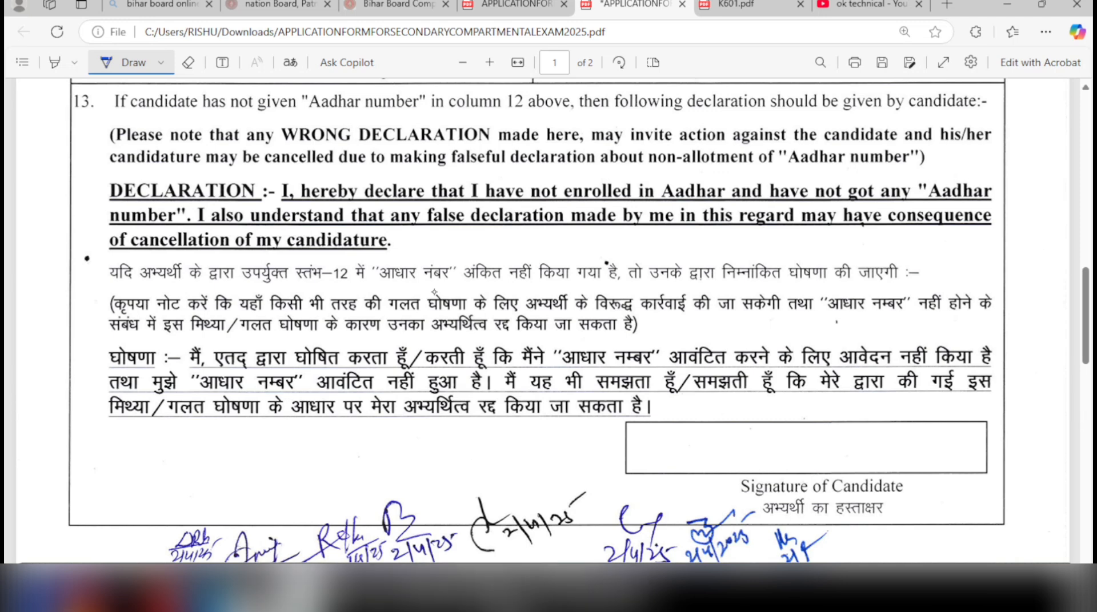
left_click_drag(756, 445, 768, 457)
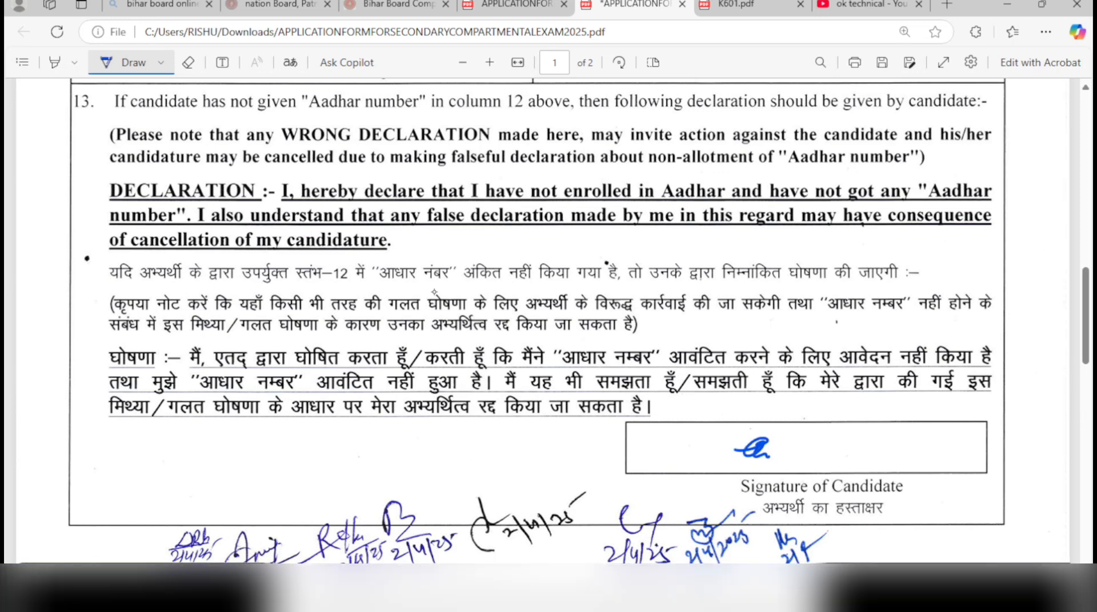
Add two more ticks below the first digits of the Aadhar Number boxes.
scroll(435, 292, "up", 5)
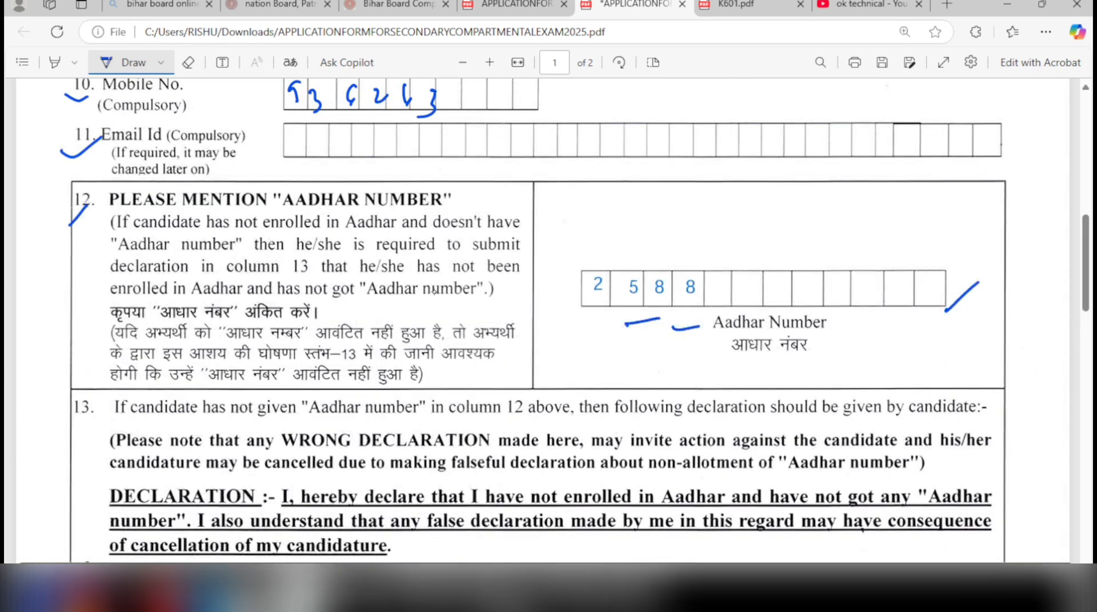
left_click_drag(589, 334, 628, 323)
left_click_drag(590, 361, 655, 337)
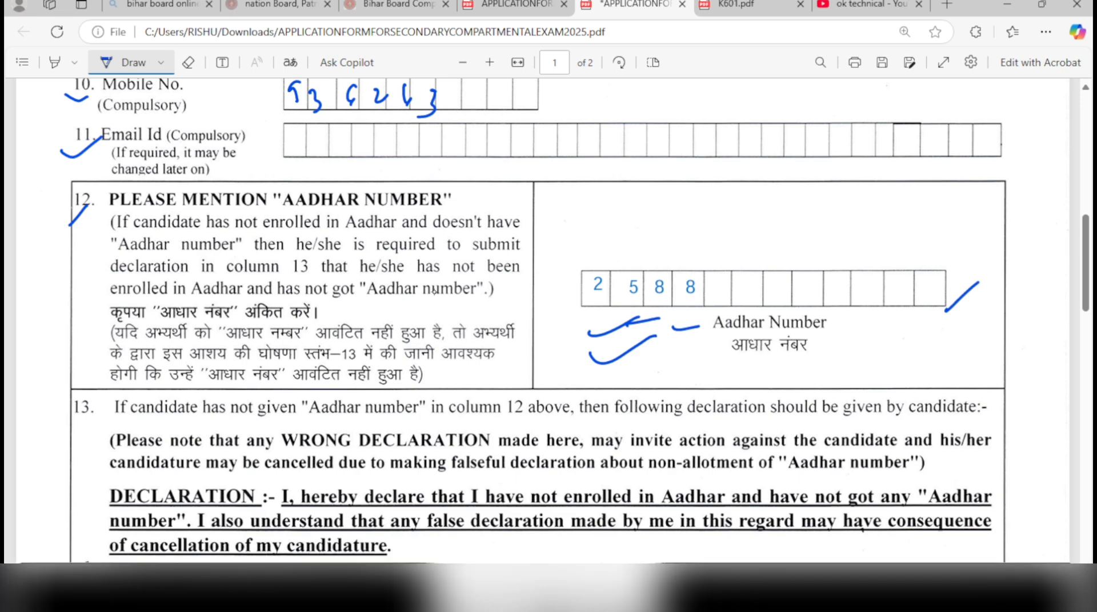
Add a second scribble and a short stroke beside the existing mark in the Signature of Candidate box.
scroll(605, 362, "down", 3)
scroll(606, 363, "down", 3)
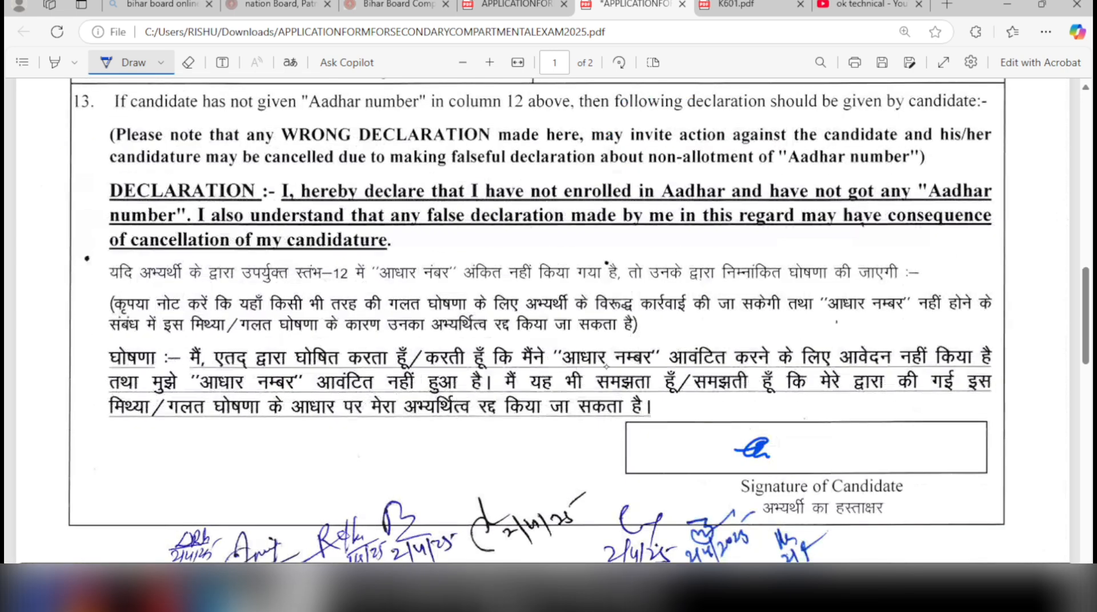
scroll(606, 369, "up", 3)
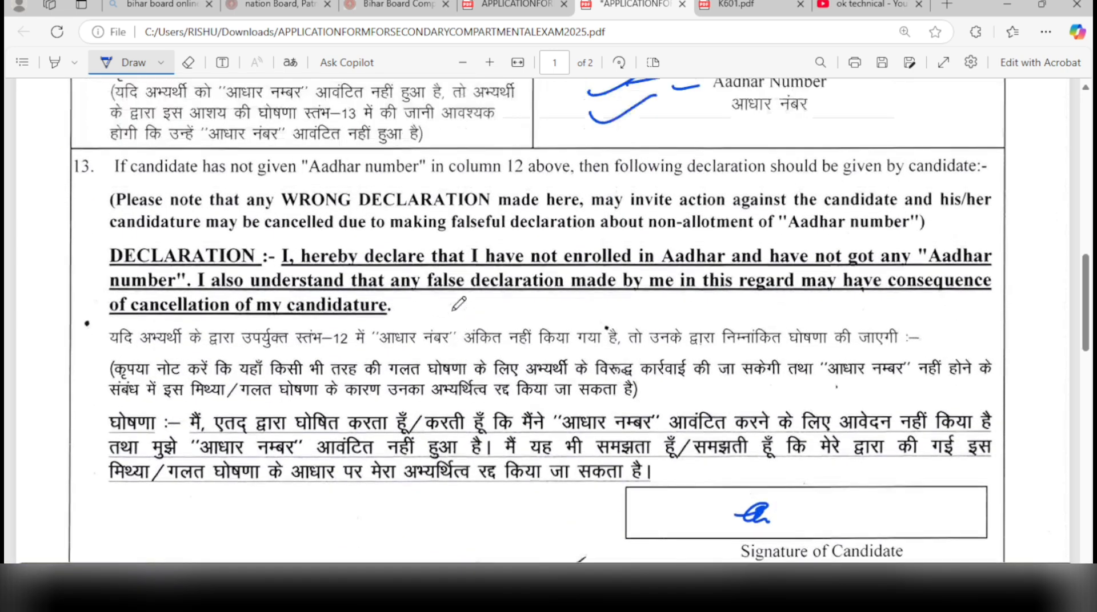
scroll(458, 303, "up", 2)
scroll(459, 303, "down", 3)
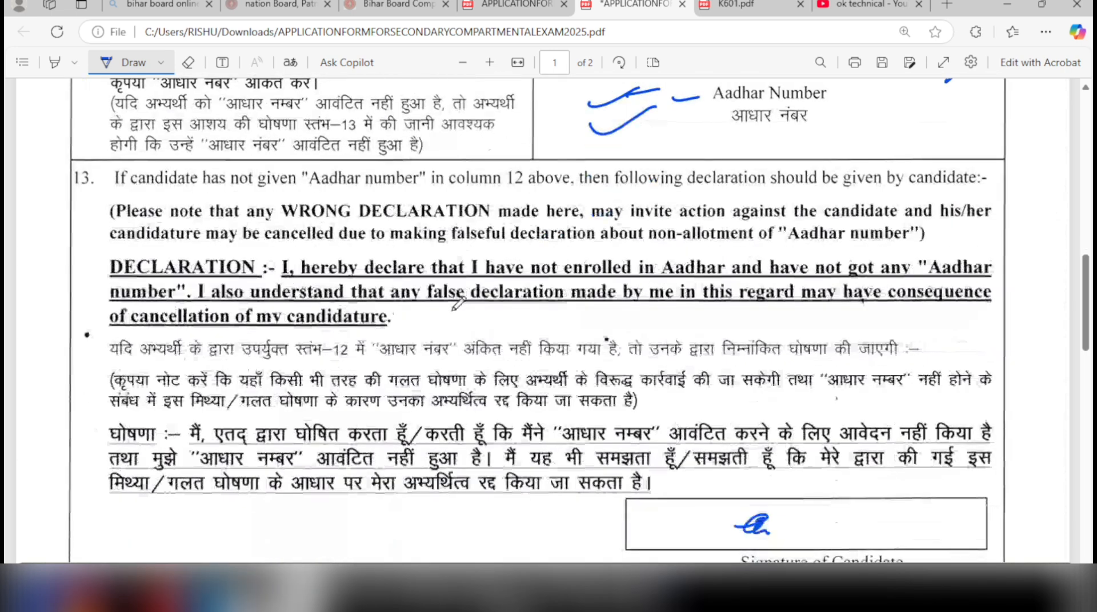
scroll(458, 303, "up", 1)
scroll(458, 304, "up", 2)
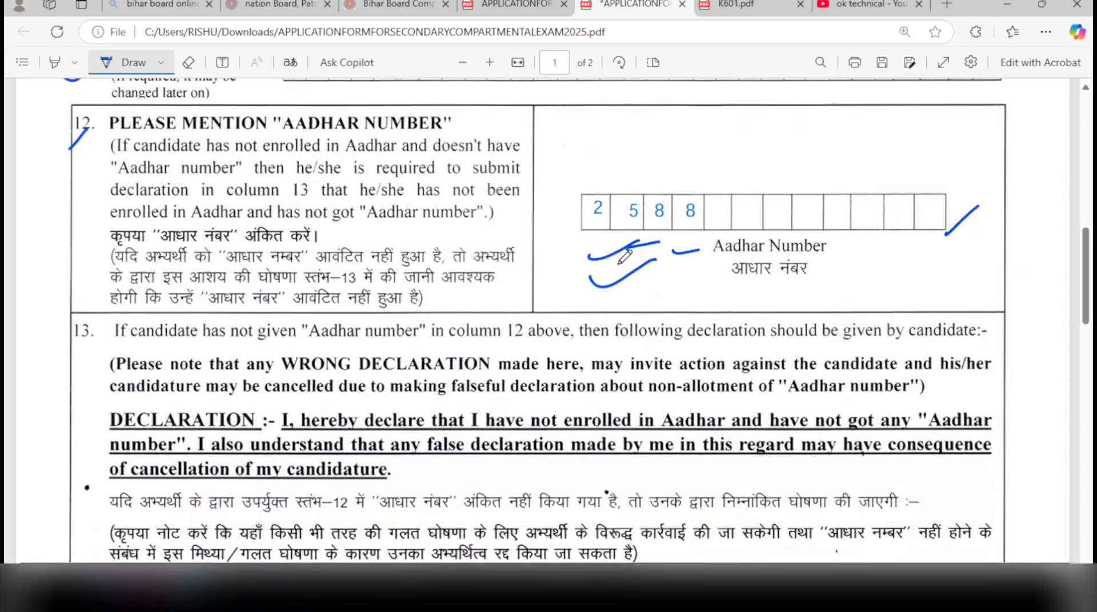
scroll(737, 232, "down", 4)
scroll(783, 338, "up", 1)
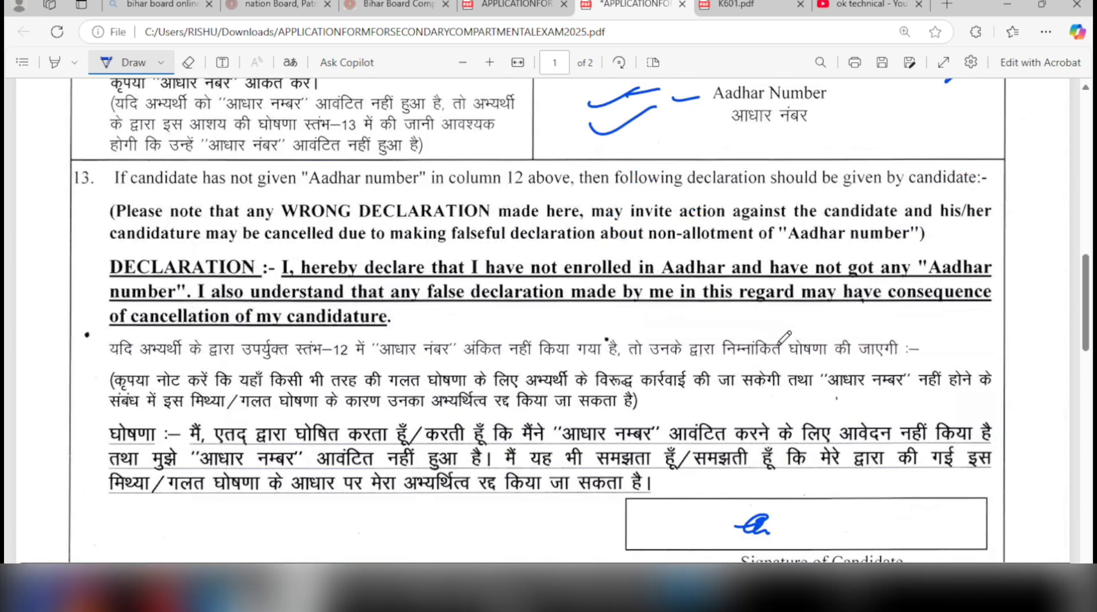
mouse_move(848, 514)
left_mouse_down()
mouse_move(877, 534)
mouse_move(940, 533)
left_mouse_up()
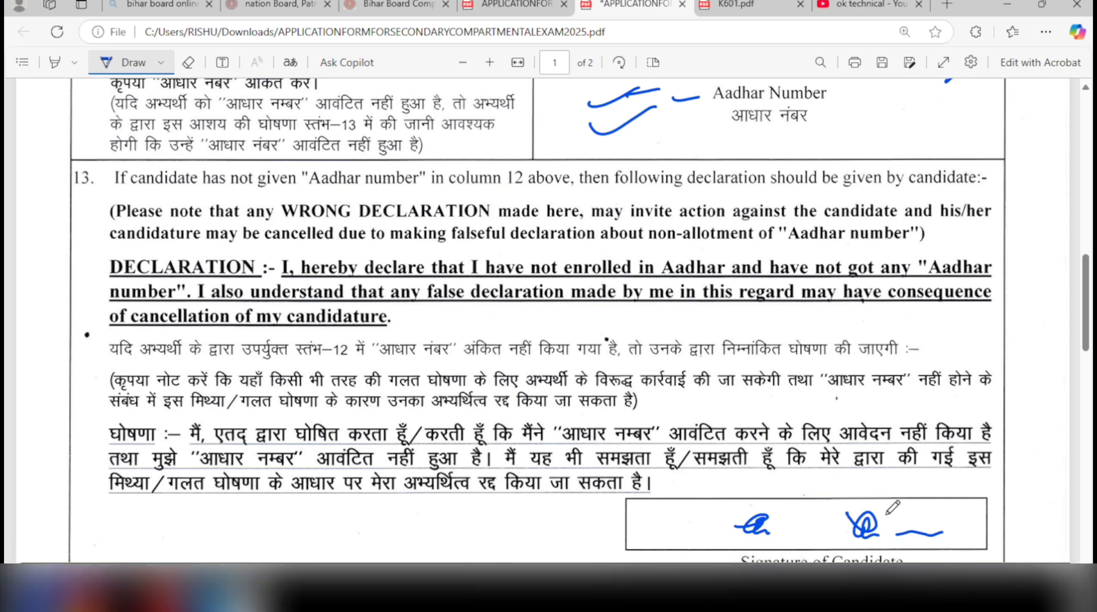
scroll(880, 513, "down", 1)
scroll(884, 506, "down", 2)
scroll(884, 507, "up", 5)
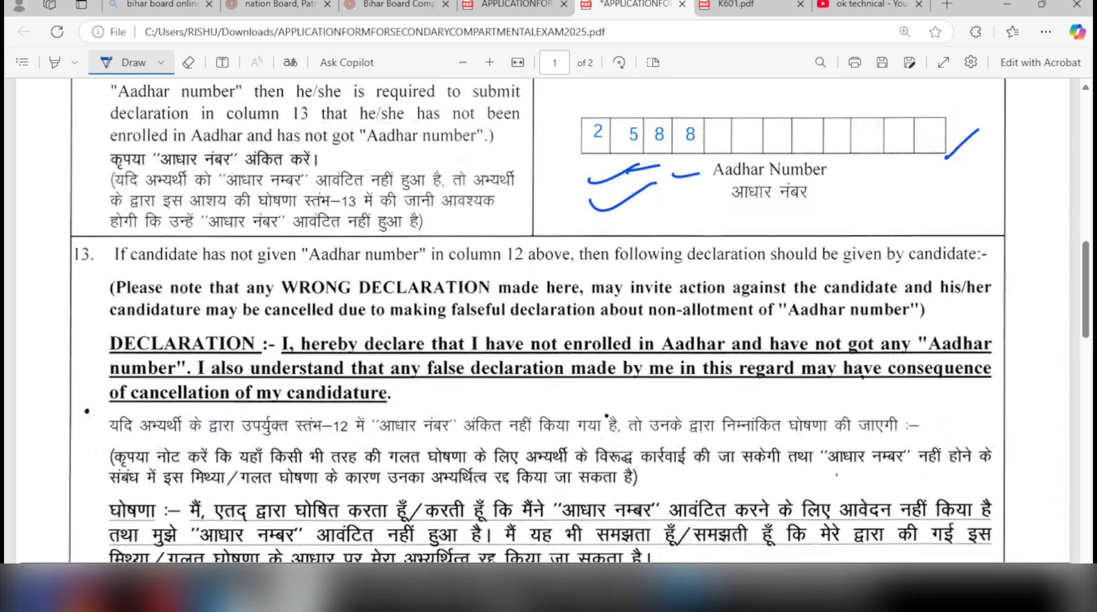
scroll(638, 488, "down", 3)
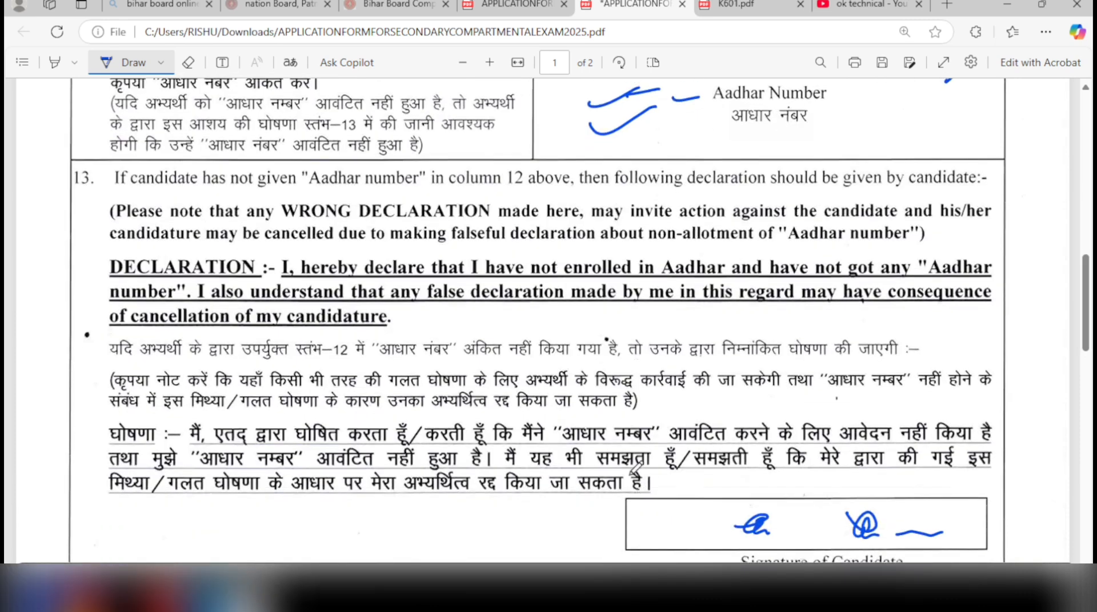
Tick the Student Category item on page 2 and mark its Compart option.
scroll(643, 470, "down", 5)
scroll(641, 469, "down", 5)
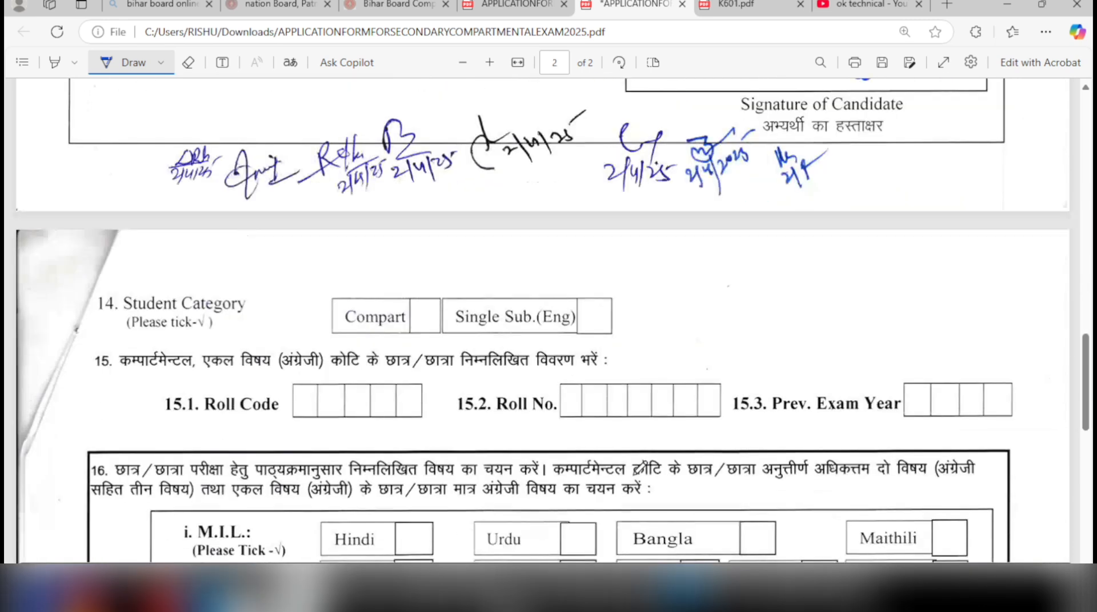
scroll(639, 467, "down", 2)
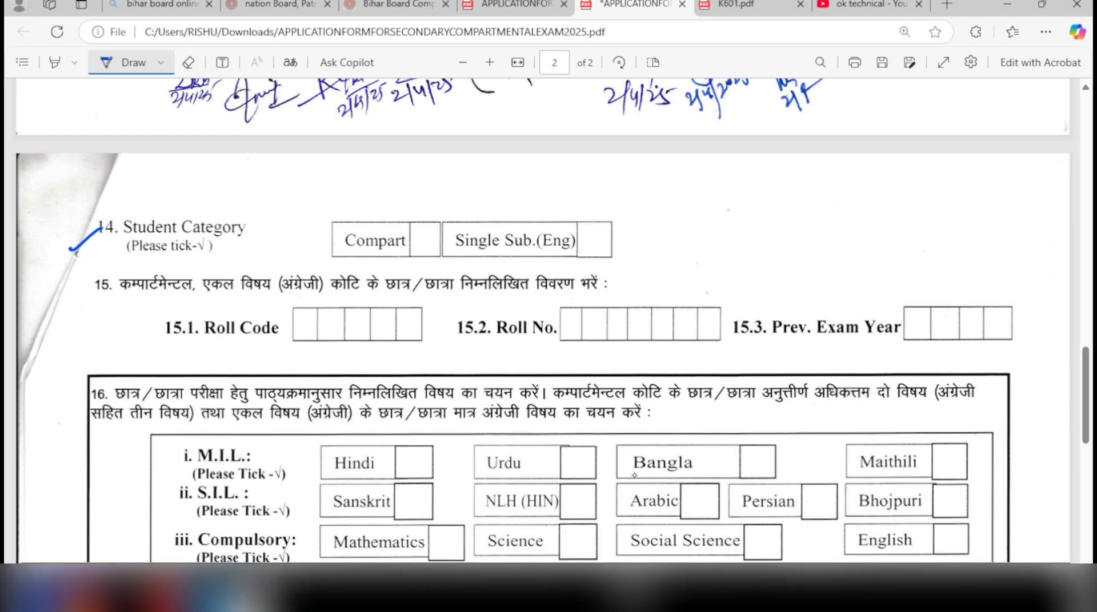
left_click_drag(423, 243, 454, 234)
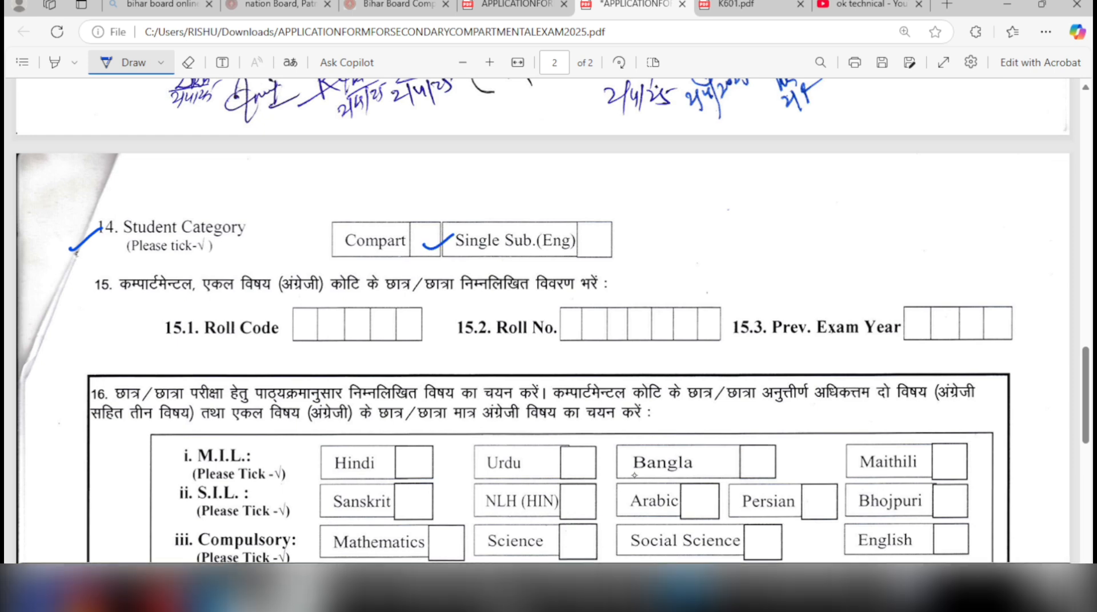
Underline parts of the item 15 instruction line and its Roll Code, Roll No. and Prev. Exam Year fields.
left_click_drag(88, 297, 105, 296)
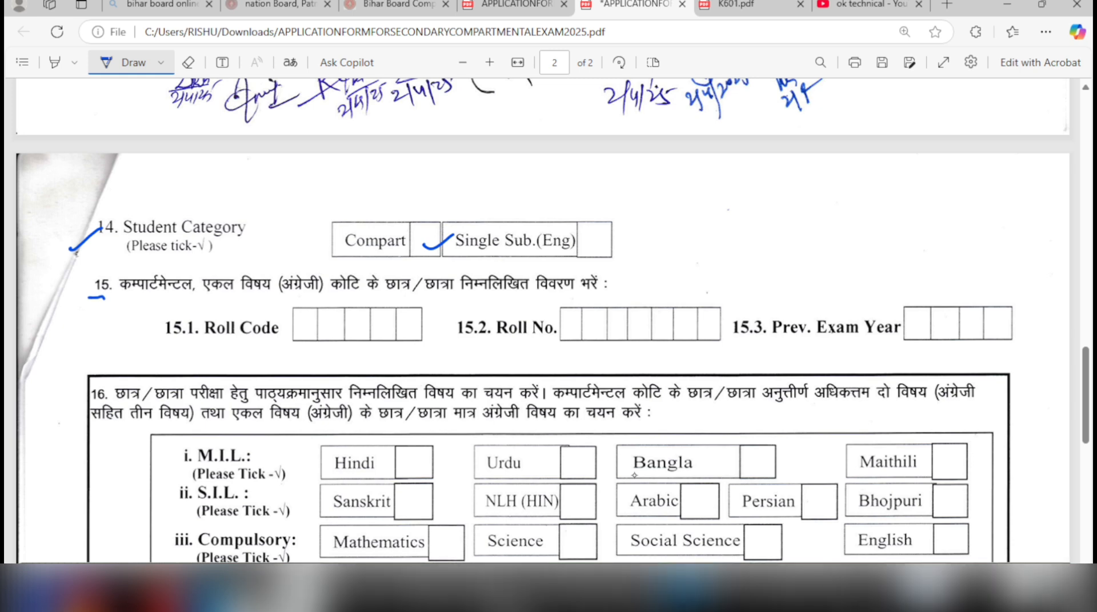
left_click_drag(428, 297, 451, 304)
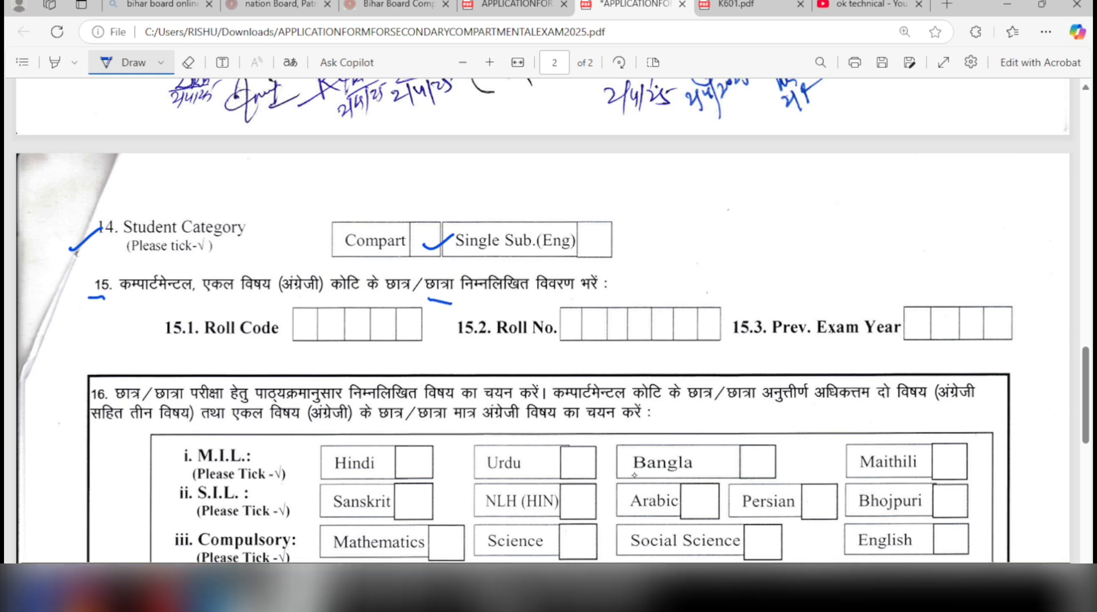
left_click_drag(618, 289, 637, 290)
left_click_drag(258, 353, 303, 344)
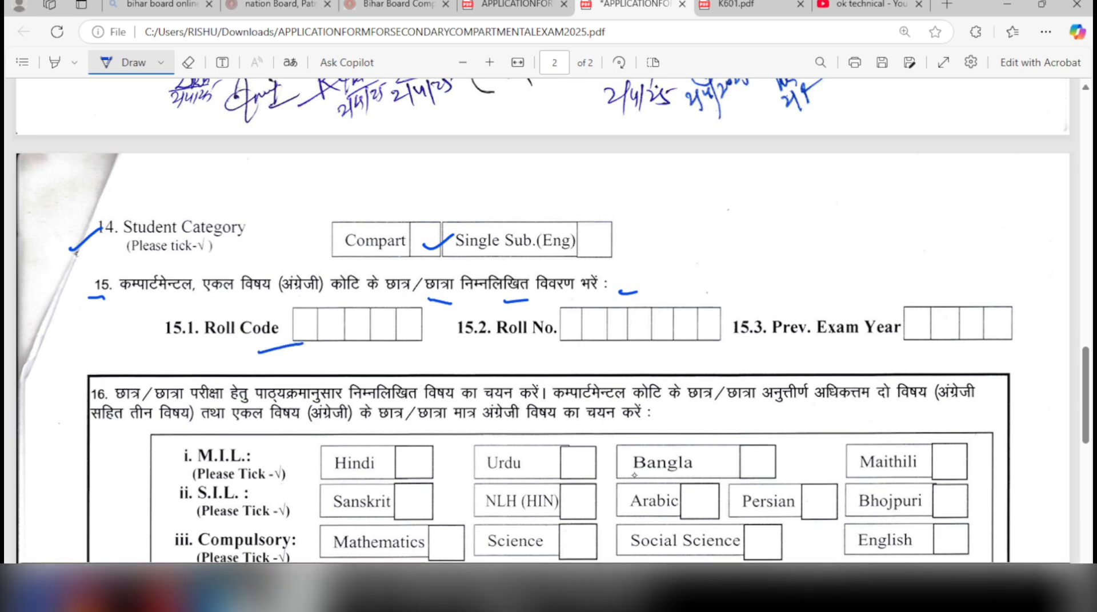
left_click_drag(529, 344, 562, 344)
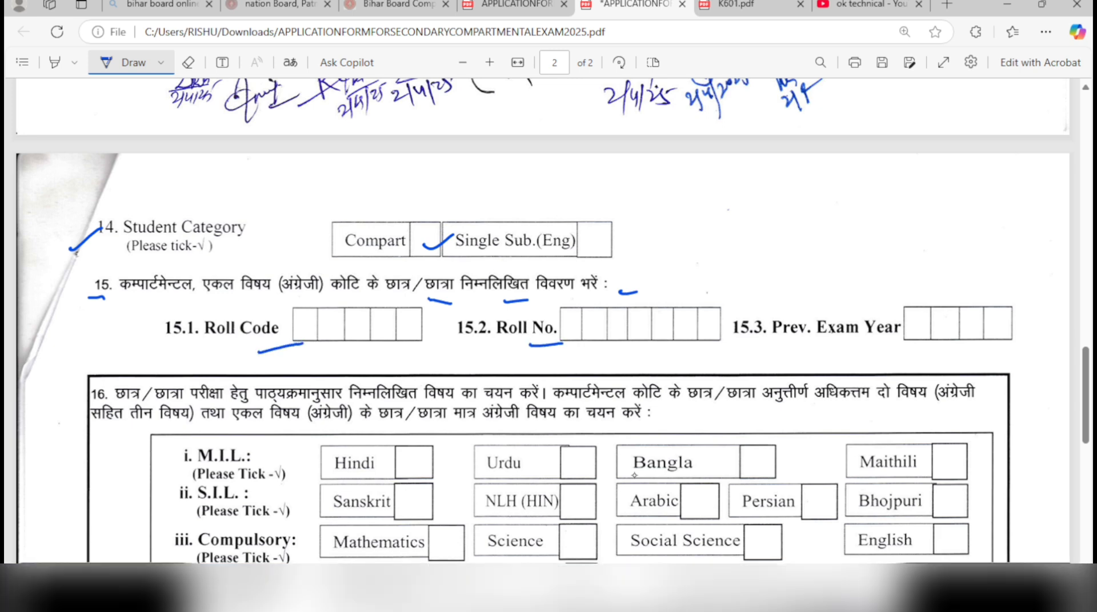
left_click_drag(817, 343, 929, 340)
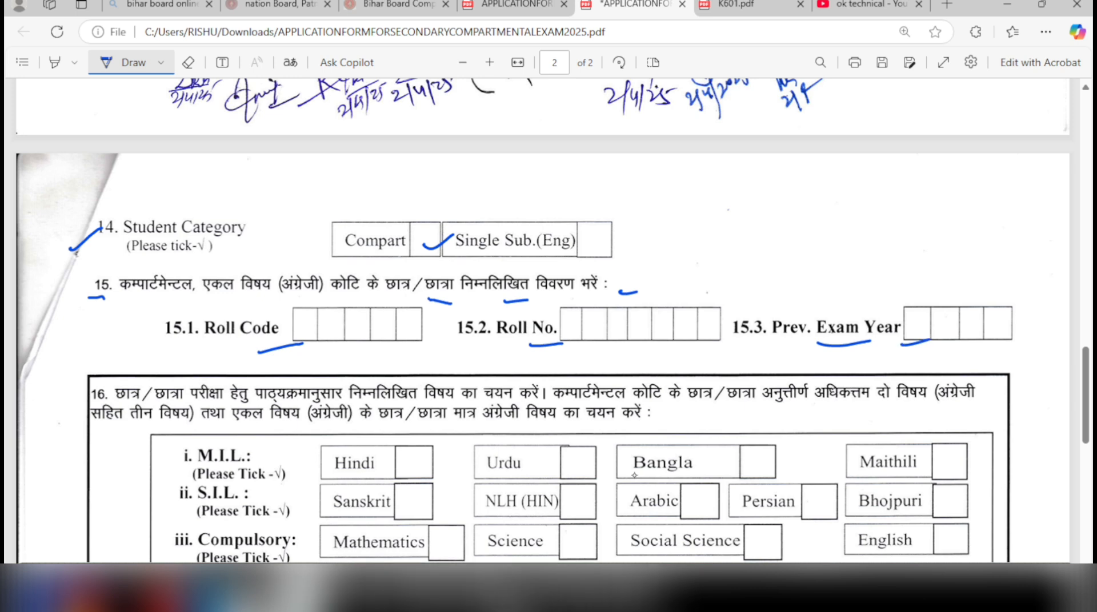
Tick item 16 on page 2 and mark the Hindi, Urdu and Bangla boxes in the M.I.L. row.
scroll(634, 474, "down", 4)
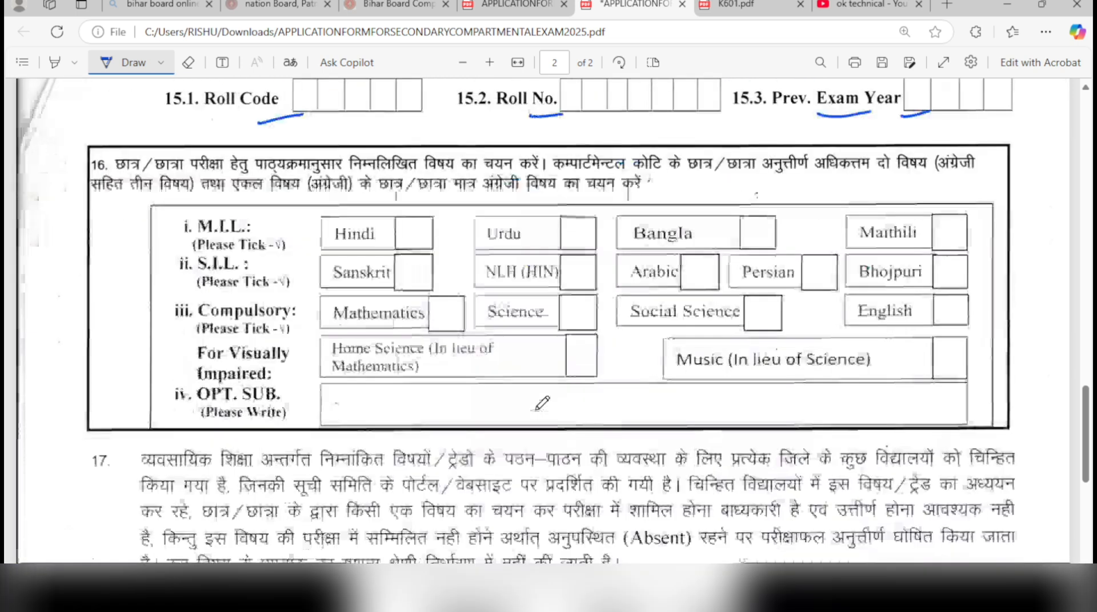
left_click_drag(65, 176, 91, 161)
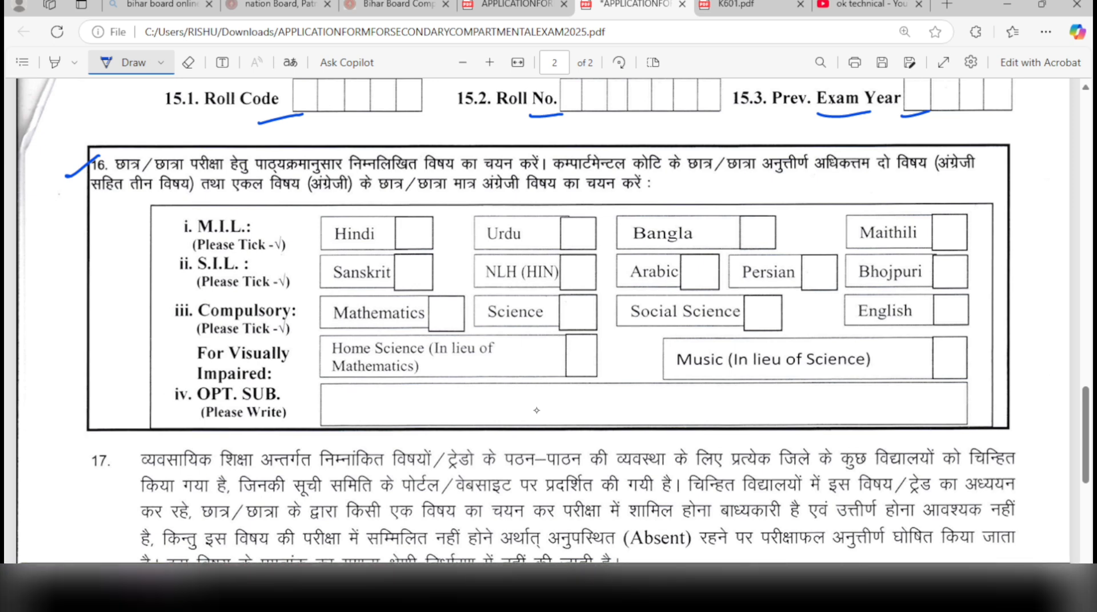
left_click_drag(415, 231, 436, 223)
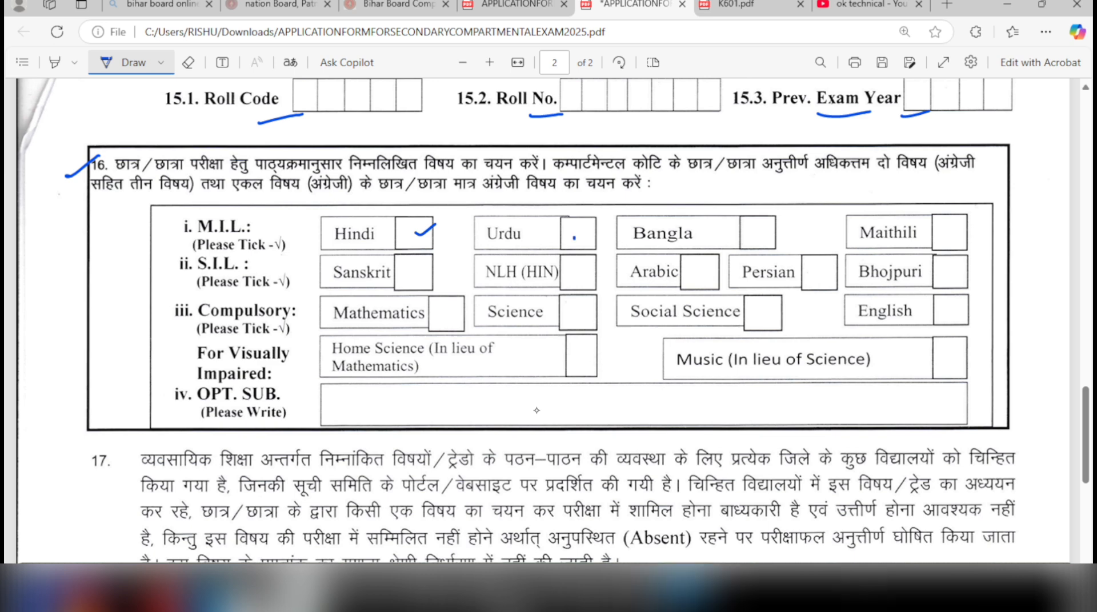
left_click_drag(574, 239, 592, 244)
left_click_drag(765, 232, 775, 234)
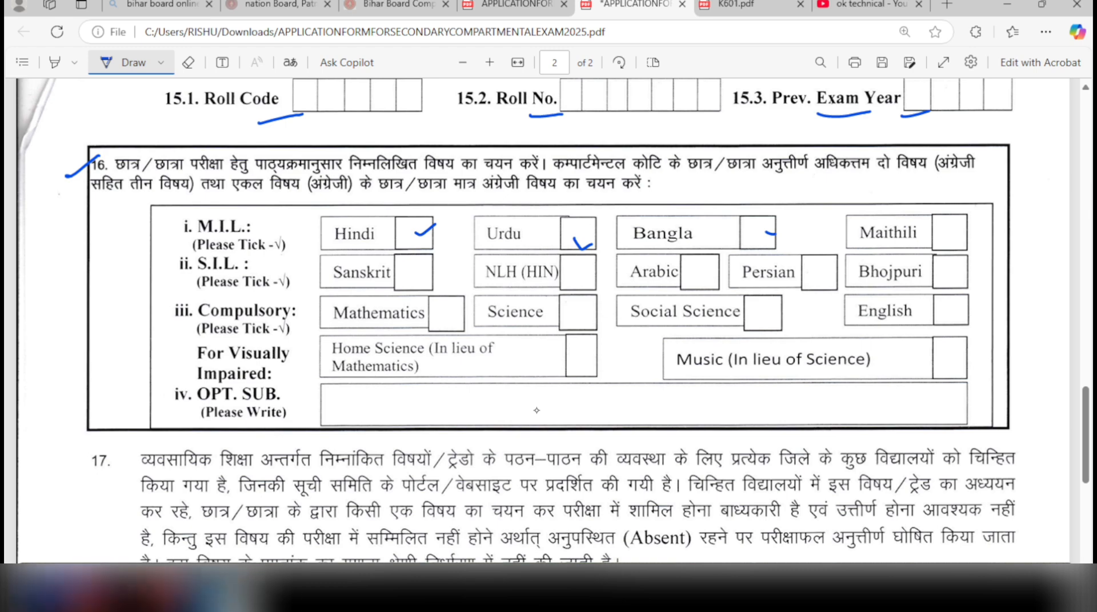
Add two ticks beside the item 17 vocational subject table and a tick at the item 18 Address label.
scroll(565, 361, "down", 3)
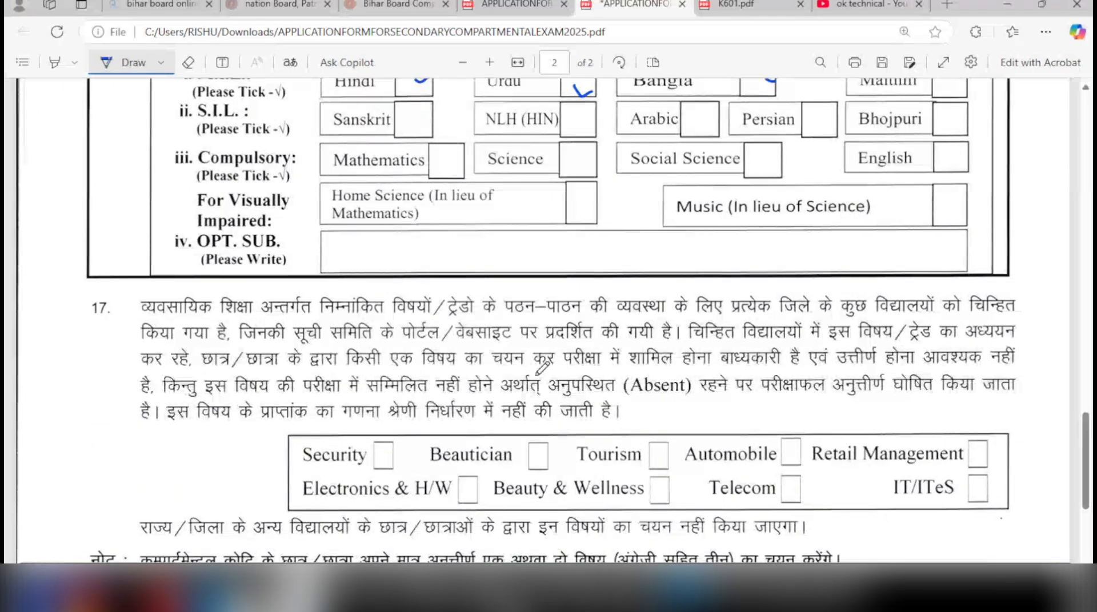
left_click_drag(220, 469, 269, 441)
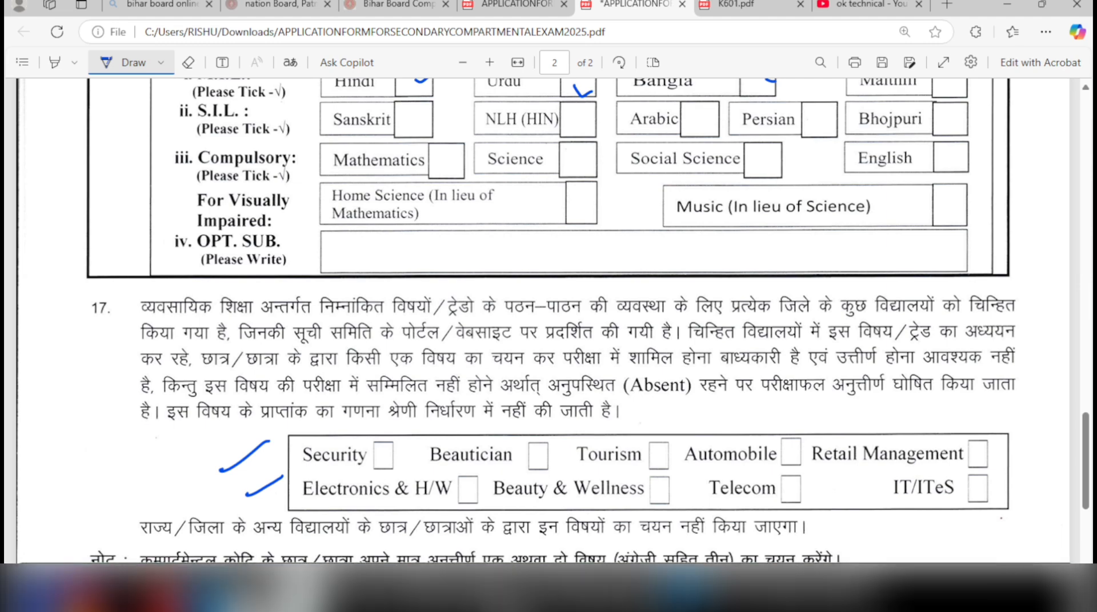
scroll(674, 297, "down", 4)
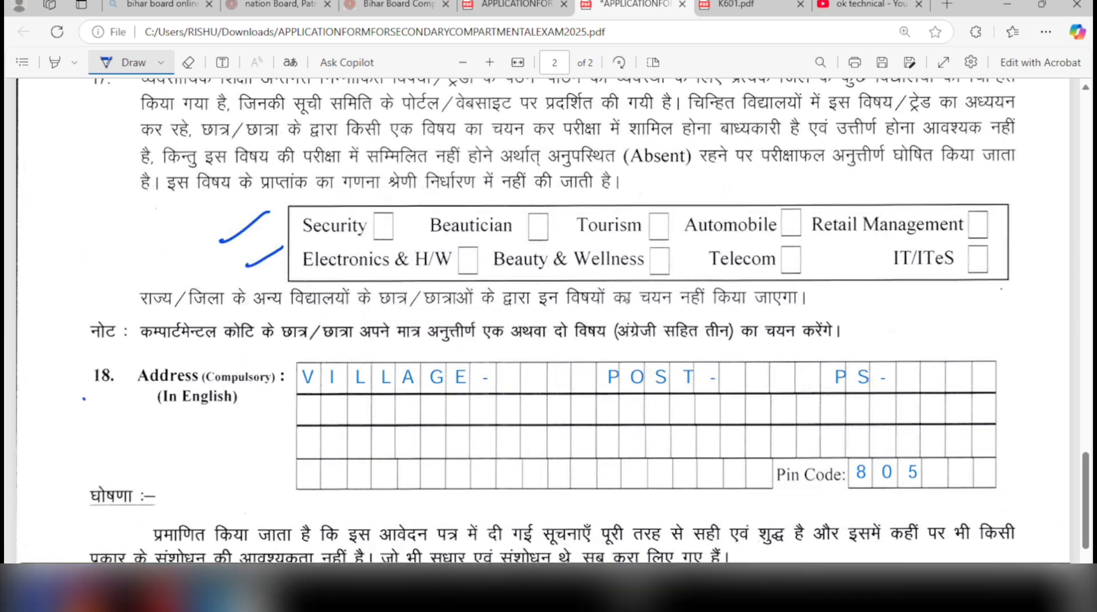
left_click_drag(84, 399, 123, 380)
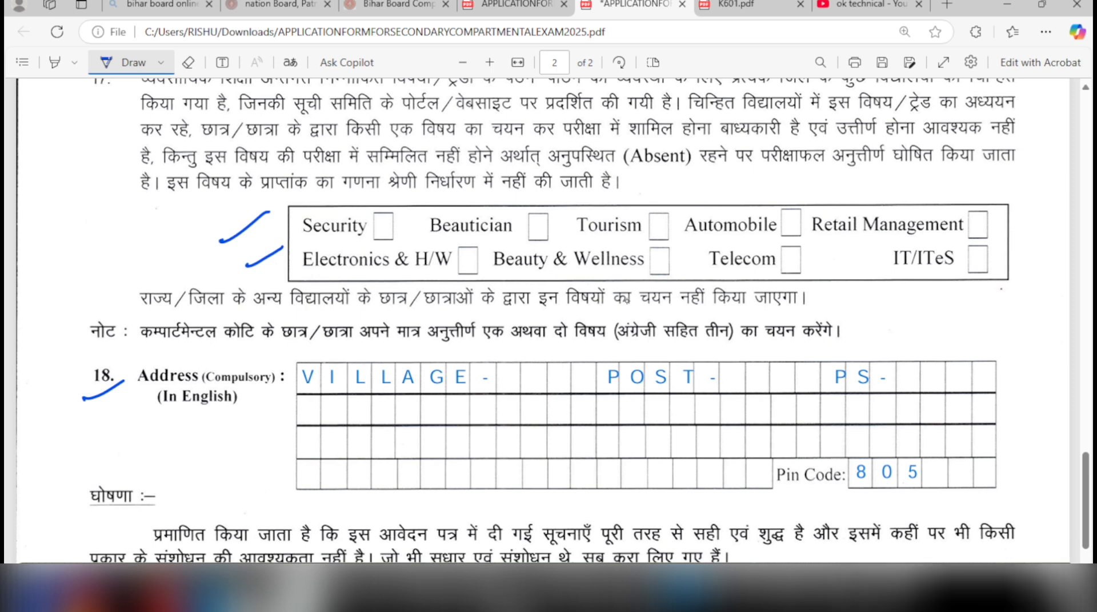
Underline VILLAGE, POST, PS and the Pin Code digits in the address grid, with a dash in the blank boxes after VILLAGE.
left_click_drag(361, 394, 413, 392)
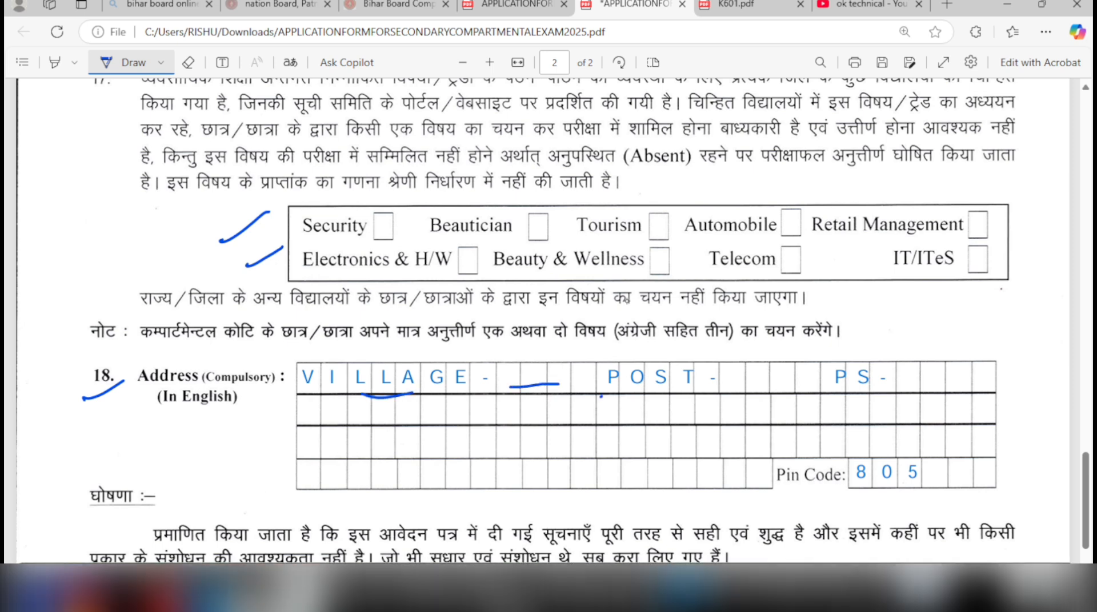
left_click_drag(628, 389, 663, 387)
left_click_drag(847, 394, 872, 391)
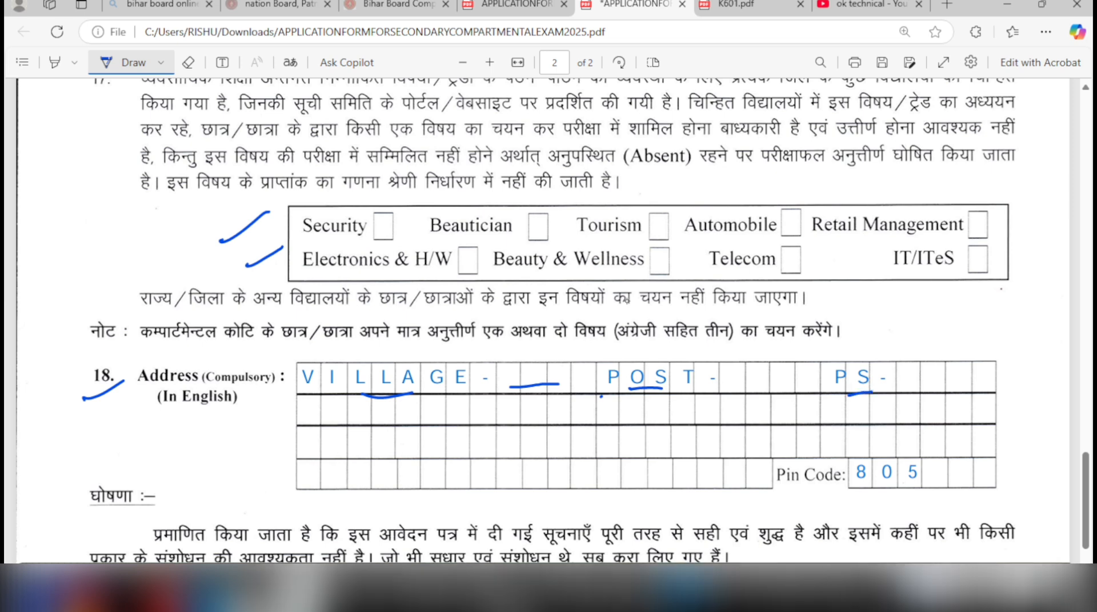
left_click_drag(861, 482, 927, 482)
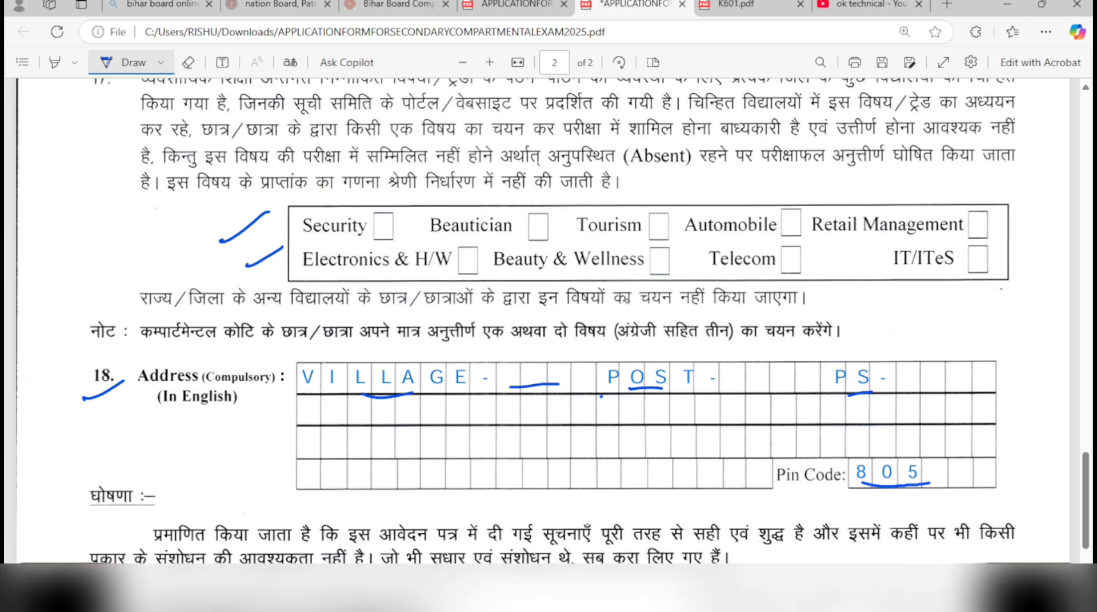
Draw a tick under the घोषणा heading and underline words along the first line of its declaration text.
scroll(543, 320, "down", 5)
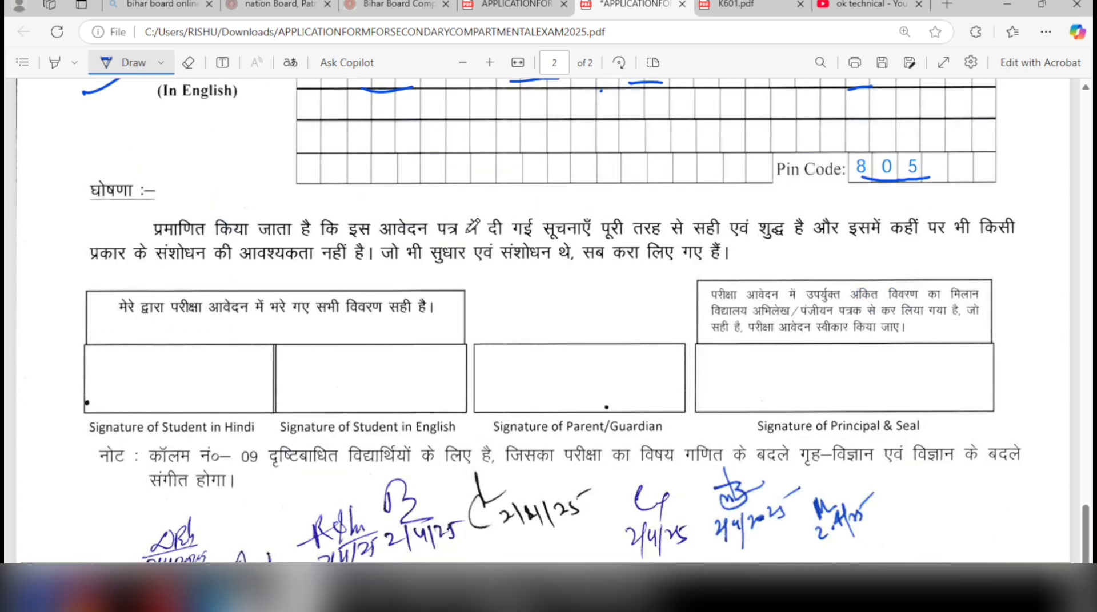
left_click_drag(94, 212, 158, 199)
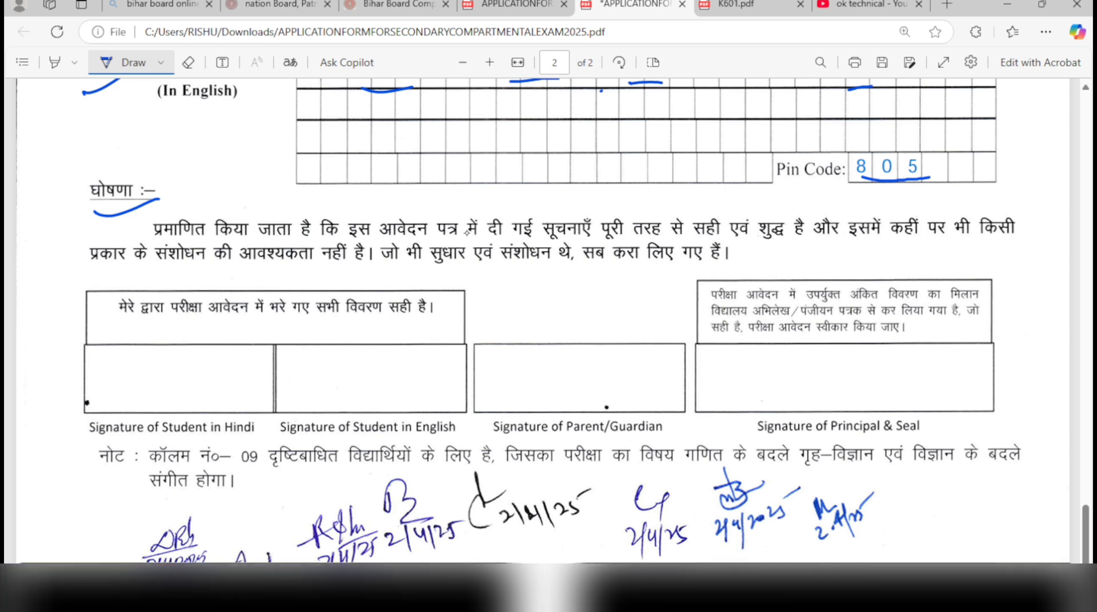
left_click_drag(627, 242, 774, 250)
left_click_drag(858, 243, 886, 245)
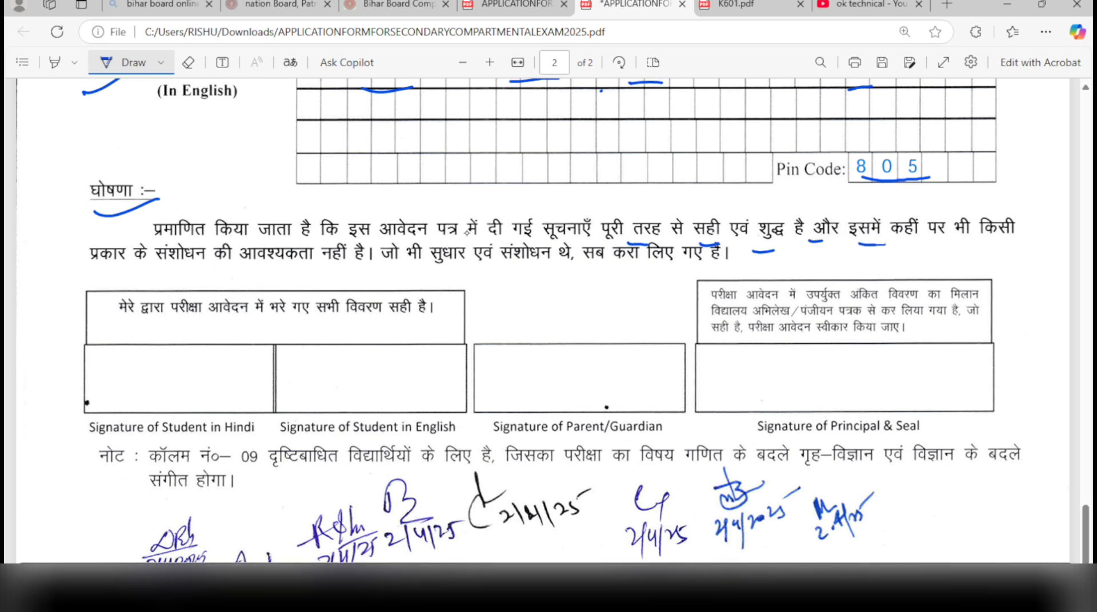
left_click_drag(969, 243, 992, 241)
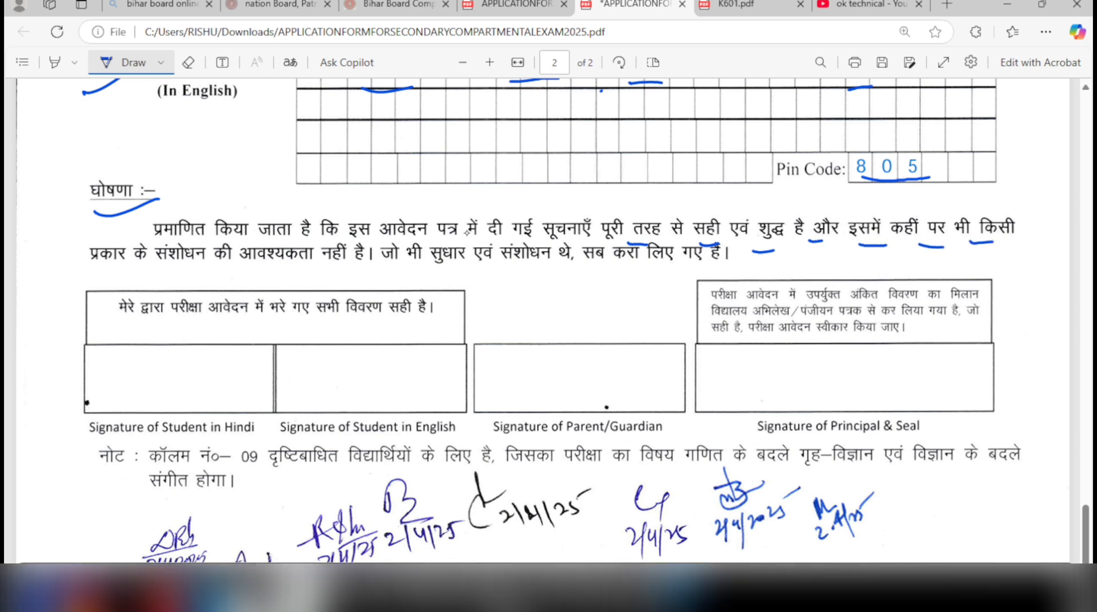
Underline words along the declaration's second line and in the statement above the two student signature boxes.
left_click_drag(175, 272, 266, 272)
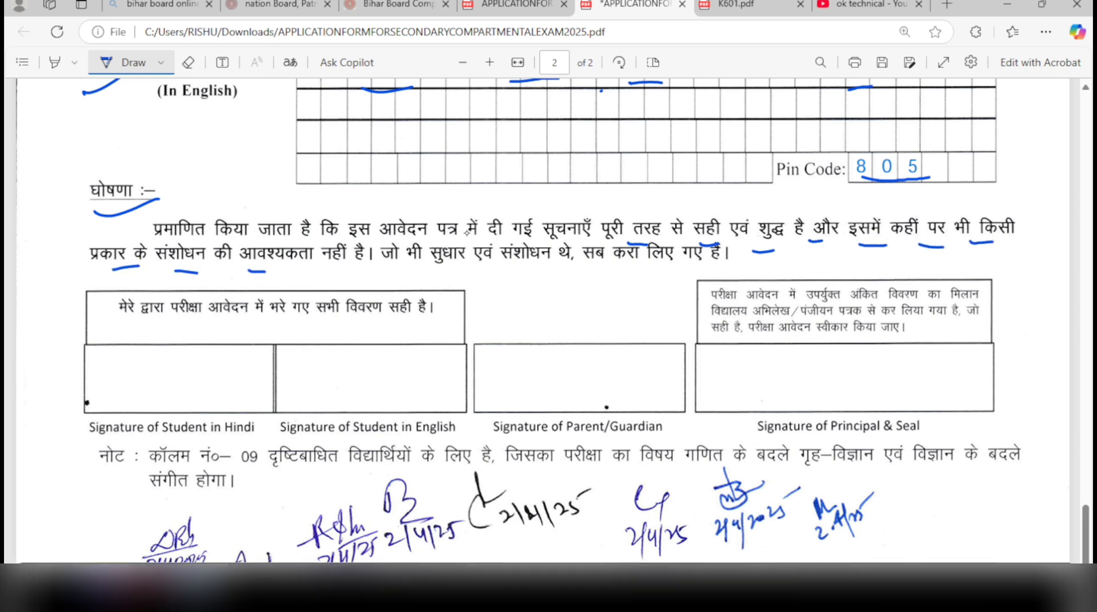
left_click_drag(346, 271, 510, 273)
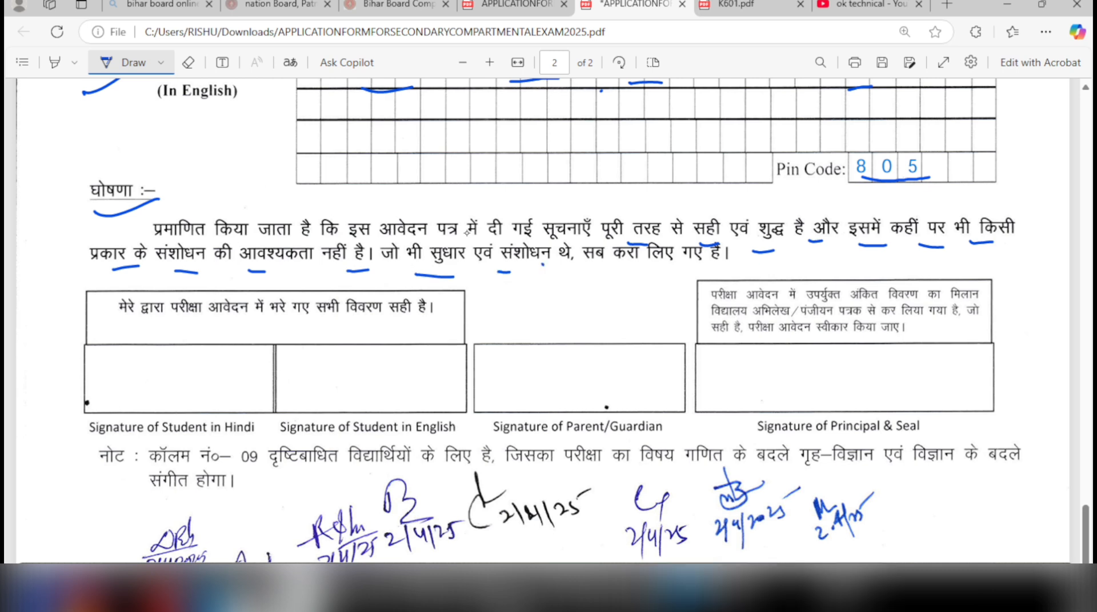
left_click_drag(598, 273, 717, 263)
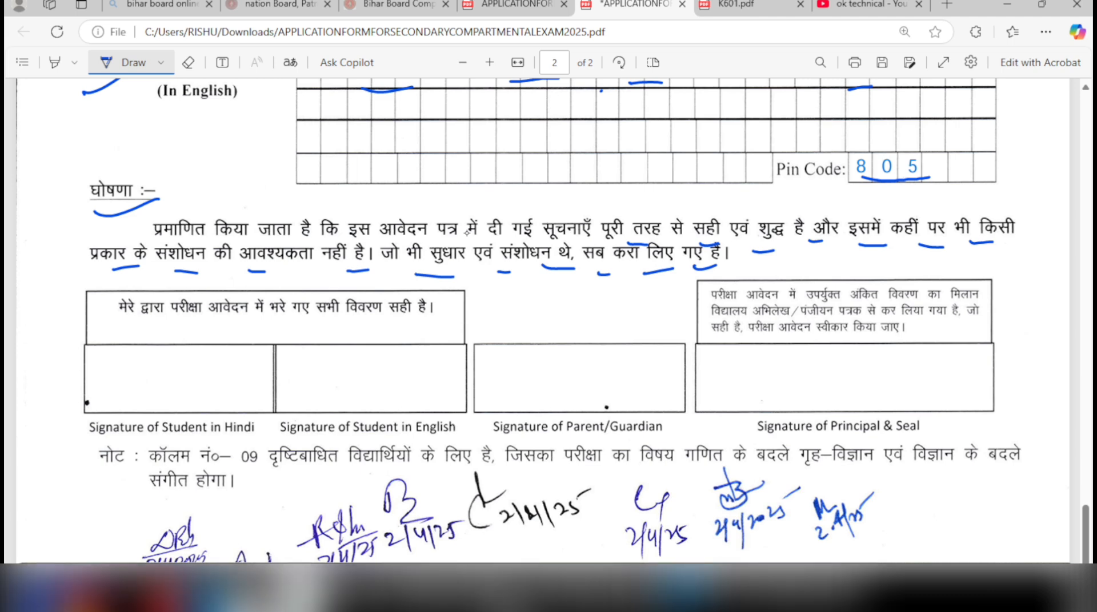
left_click_drag(233, 325, 303, 327)
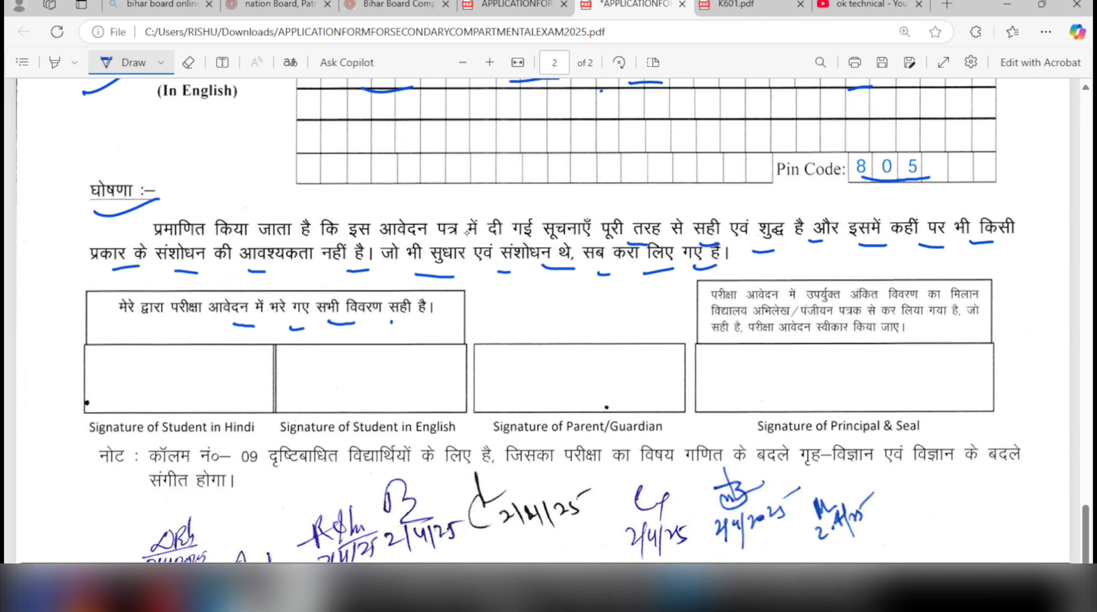
left_click_drag(391, 323, 419, 319)
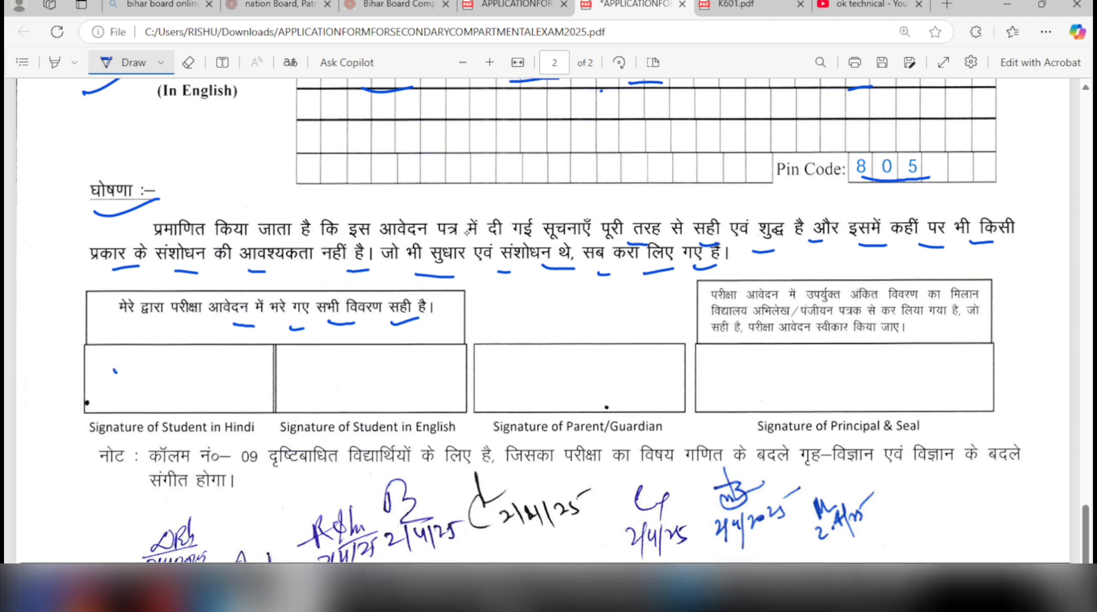
Handwrite underlined sample signatures in the Signature of Student in Hindi and Signature of Student in English boxes.
mouse_move(116, 373)
left_mouse_down()
mouse_move(108, 385)
mouse_move(124, 392)
left_mouse_up()
mouse_move(128, 359)
left_mouse_down()
mouse_move(130, 381)
mouse_move(190, 382)
left_mouse_up()
left_click(157, 374)
mouse_move(228, 363)
left_mouse_down()
mouse_move(229, 381)
mouse_move(174, 380)
mouse_move(186, 411)
left_mouse_up()
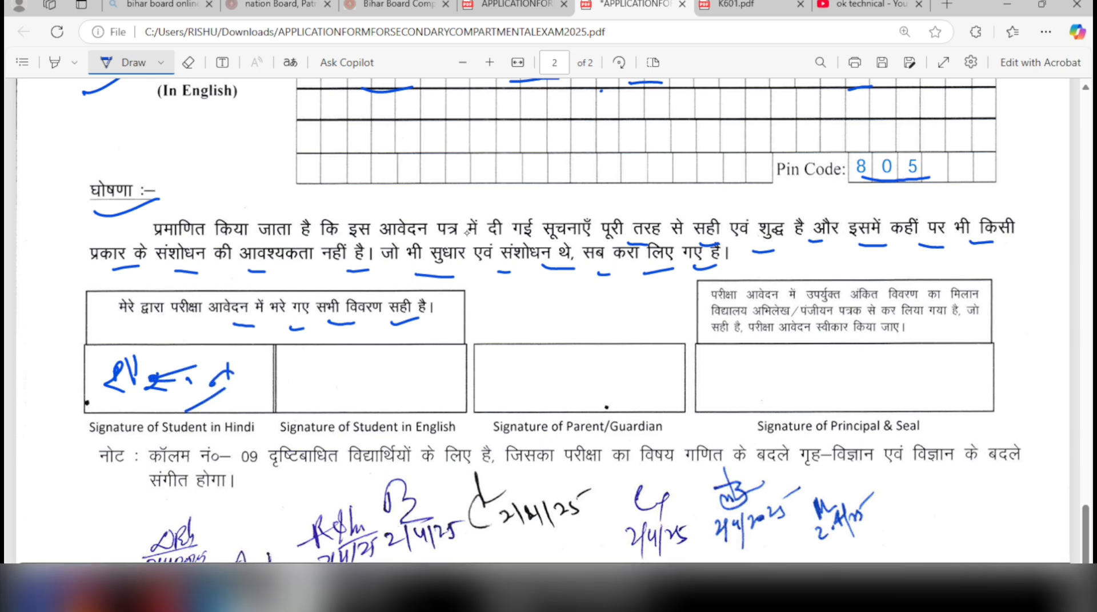
mouse_move(314, 363)
left_mouse_down()
mouse_move(389, 374)
mouse_move(403, 357)
mouse_move(434, 377)
left_mouse_up()
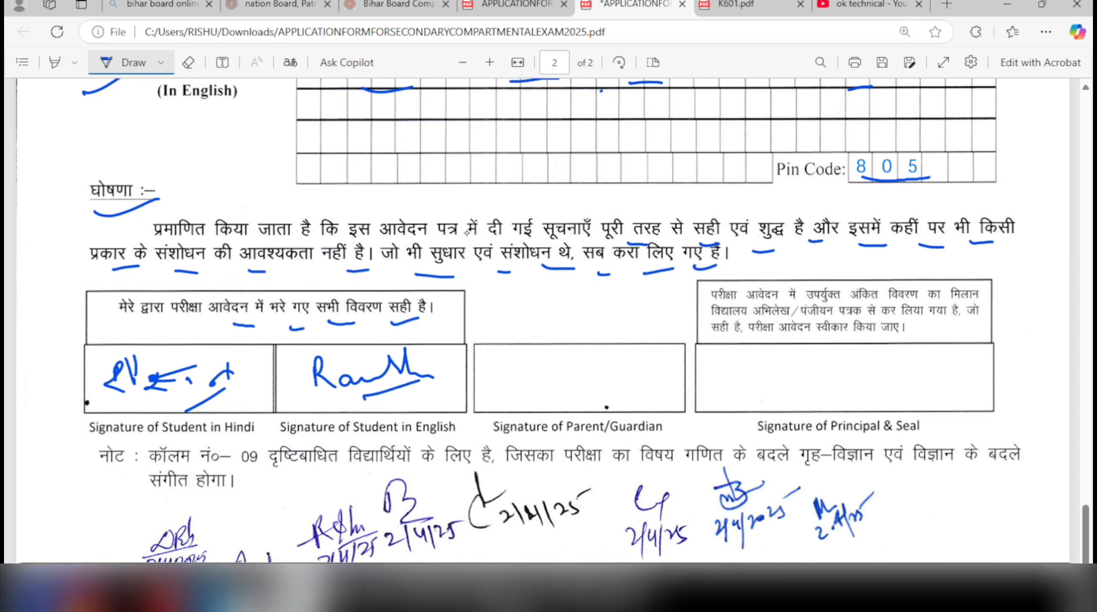
Scribble a sample signature in the Parent/Guardian box and a signature with a round seal in the Principal & Seal box.
left_click_drag(610, 371, 613, 374)
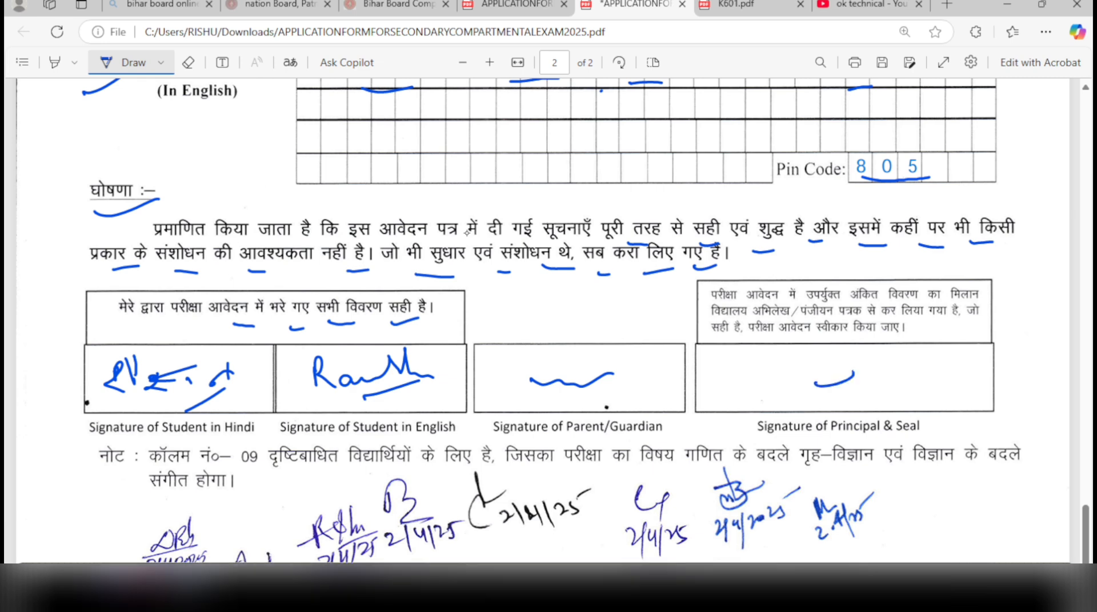
left_click_drag(832, 376, 861, 389)
mouse_move(907, 358)
left_mouse_down()
mouse_move(879, 400)
mouse_move(889, 384)
left_mouse_up()
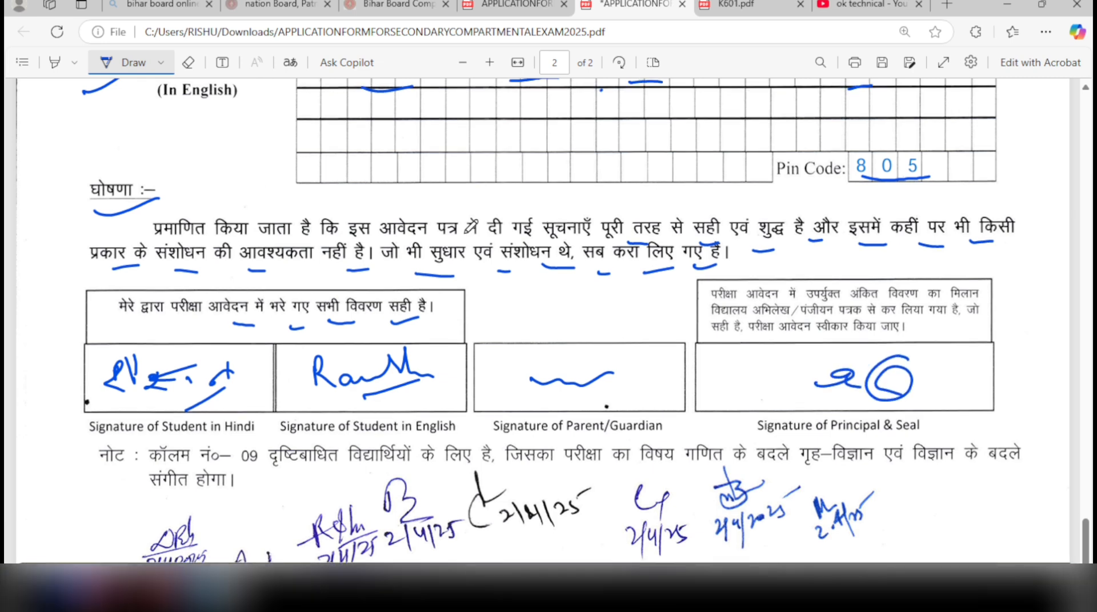
Handwrite a short underlined Hindi note in the page 1 margin beside the BSEB Unique ID label.
scroll(465, 264, "down", 3)
scroll(601, 443, "up", 10)
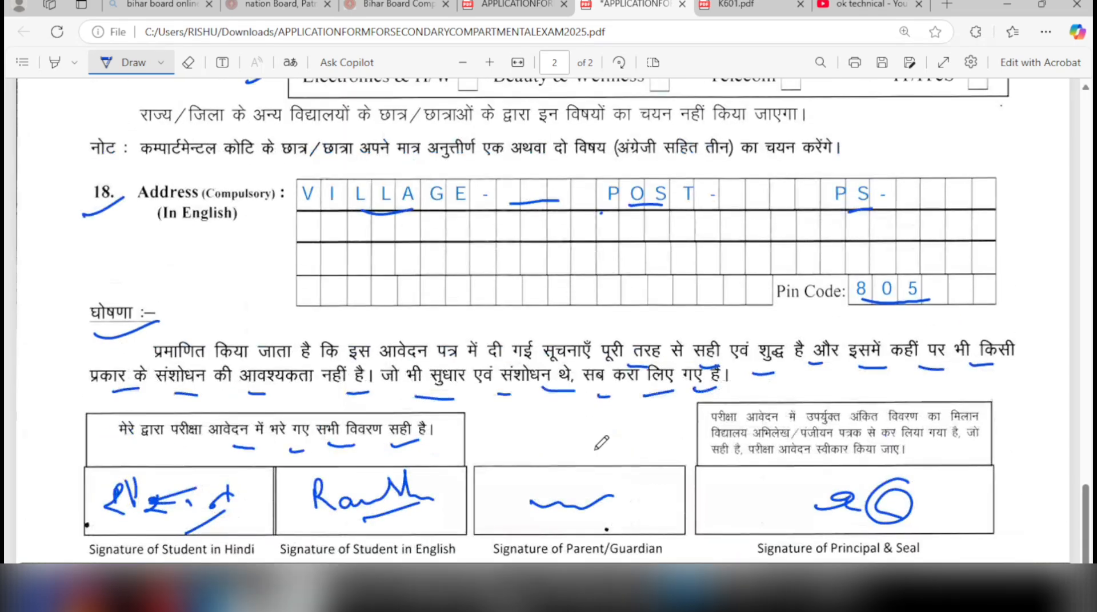
scroll(600, 443, "up", 20)
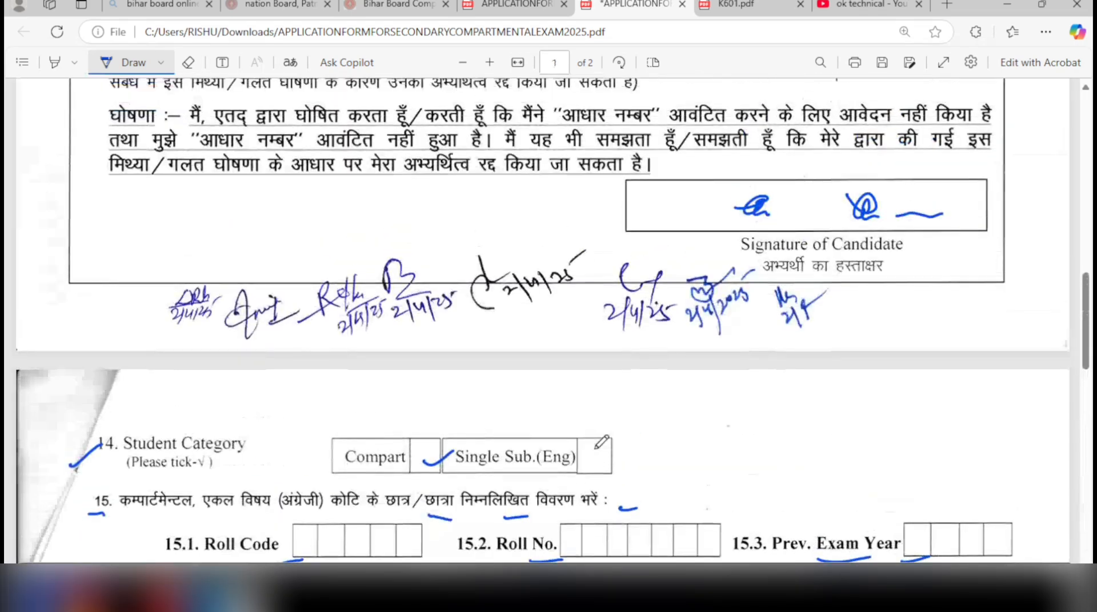
scroll(601, 443, "up", 20)
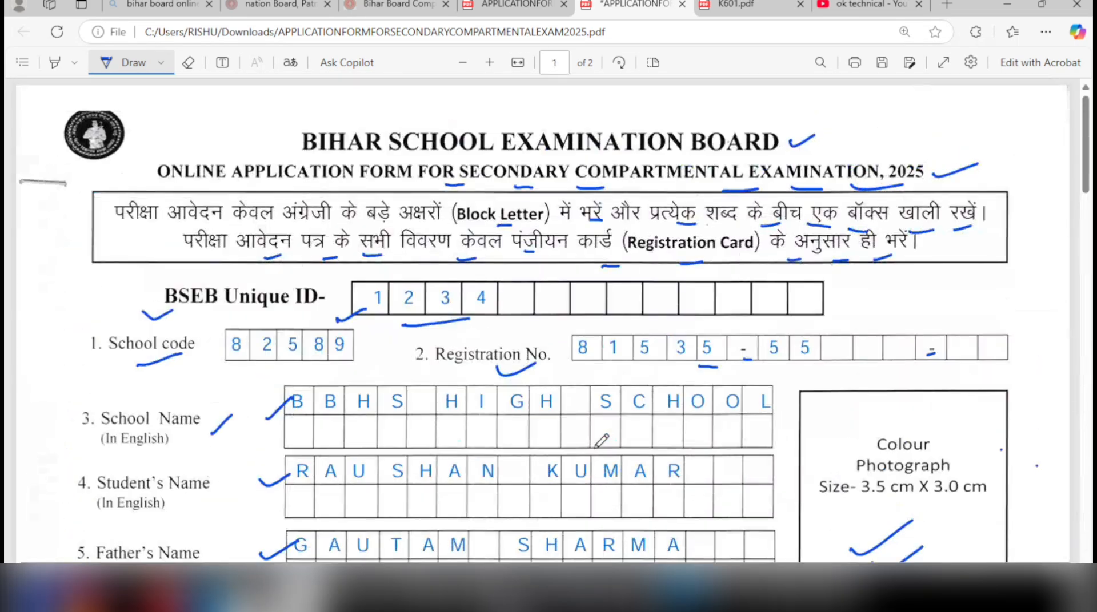
scroll(600, 441, "down", 2)
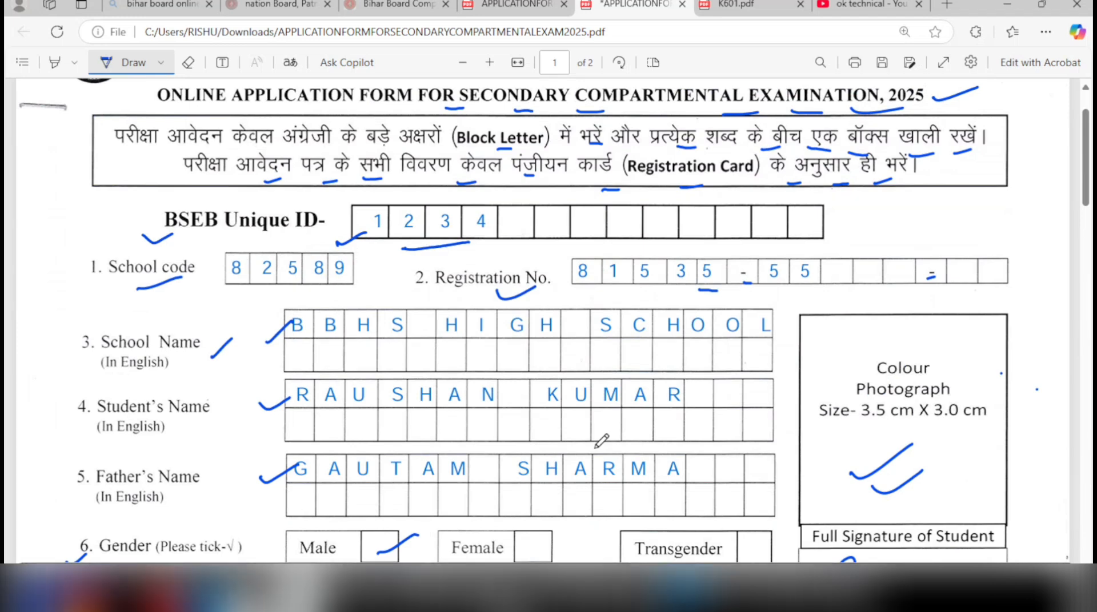
scroll(601, 442, "up", 1)
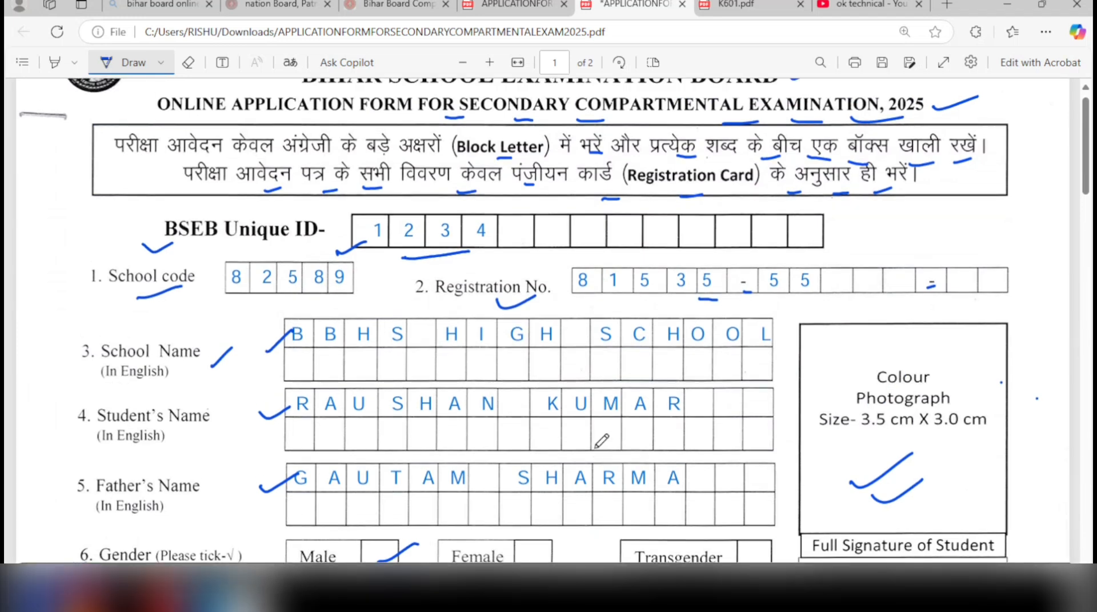
scroll(601, 441, "up", 2)
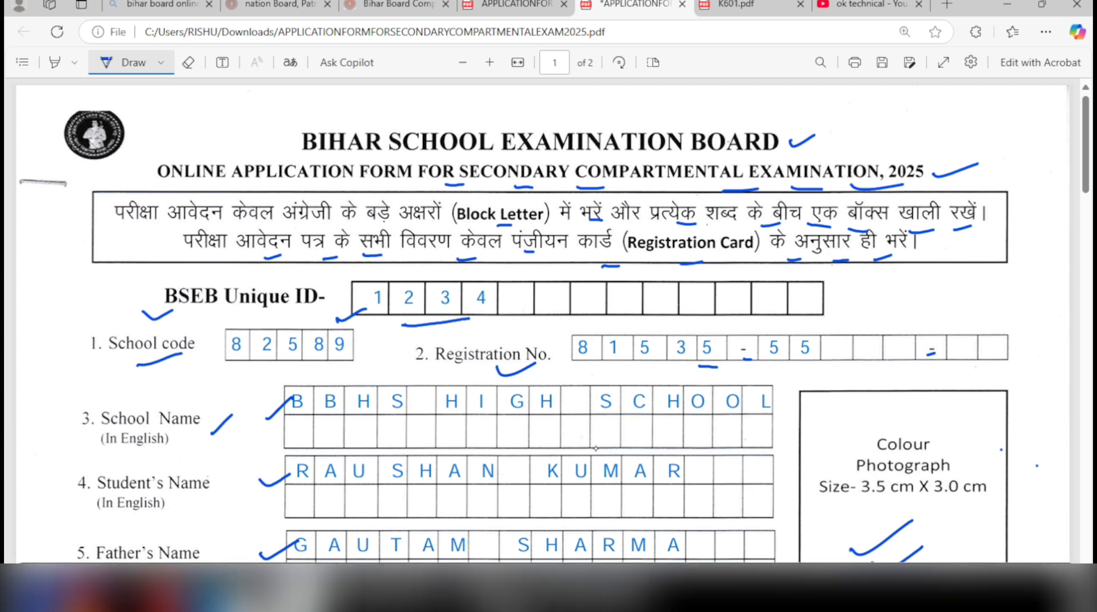
left_click_drag(38, 304, 88, 309)
left_click_drag(88, 268, 88, 280)
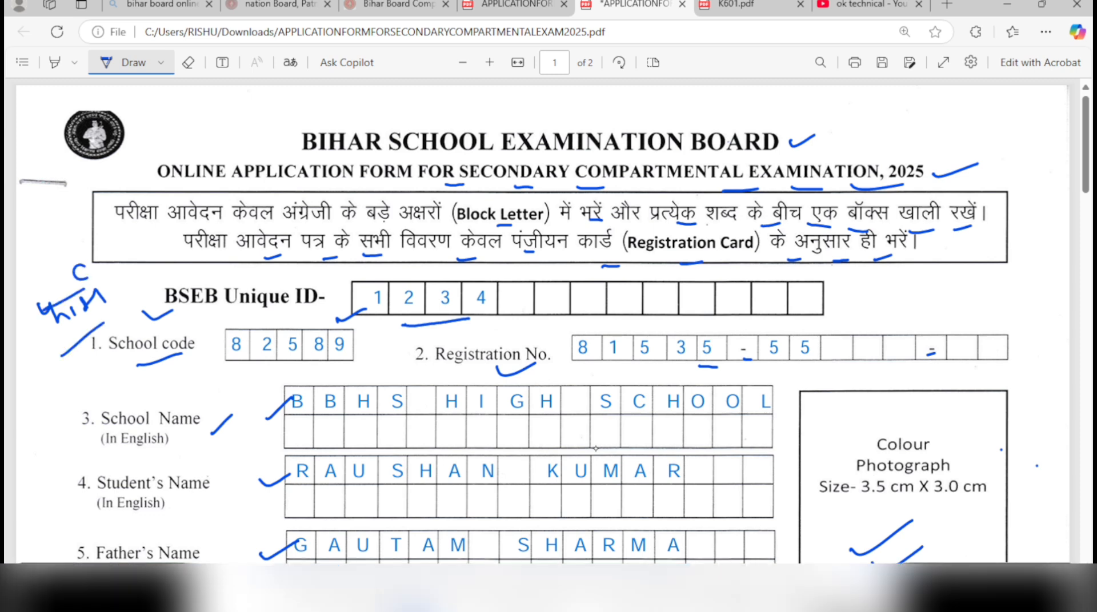
Handwrite "Admit" between the School code and School Name labels and underline it with a slanted stroke.
left_click_drag(41, 405, 56, 393)
mouse_move(72, 378)
left_mouse_down()
mouse_move(69, 398)
mouse_move(113, 369)
mouse_move(120, 377)
left_mouse_up()
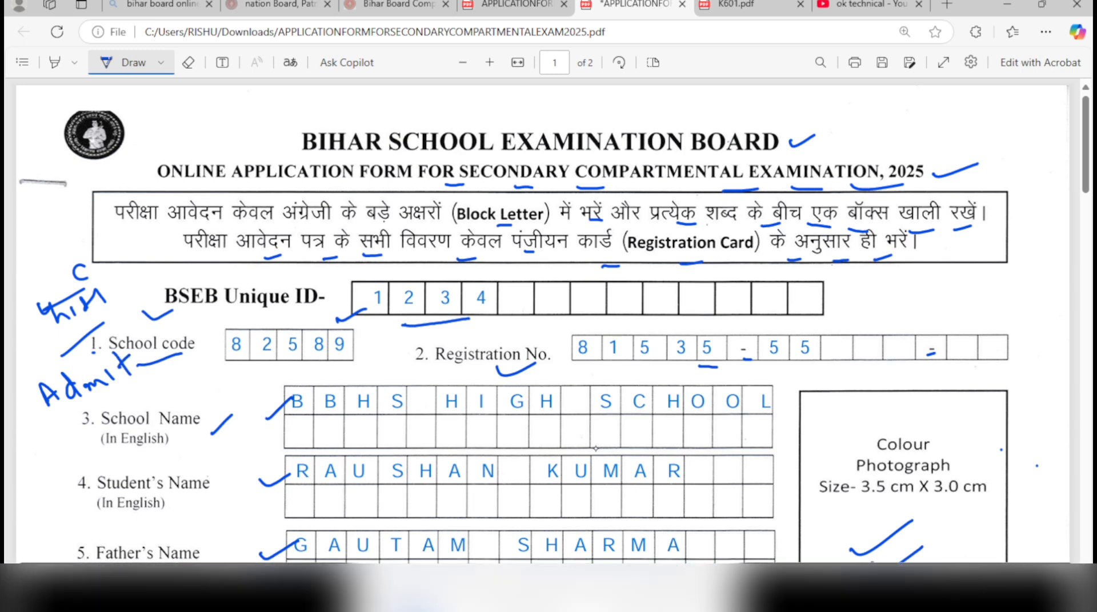
left_click_drag(74, 423, 154, 361)
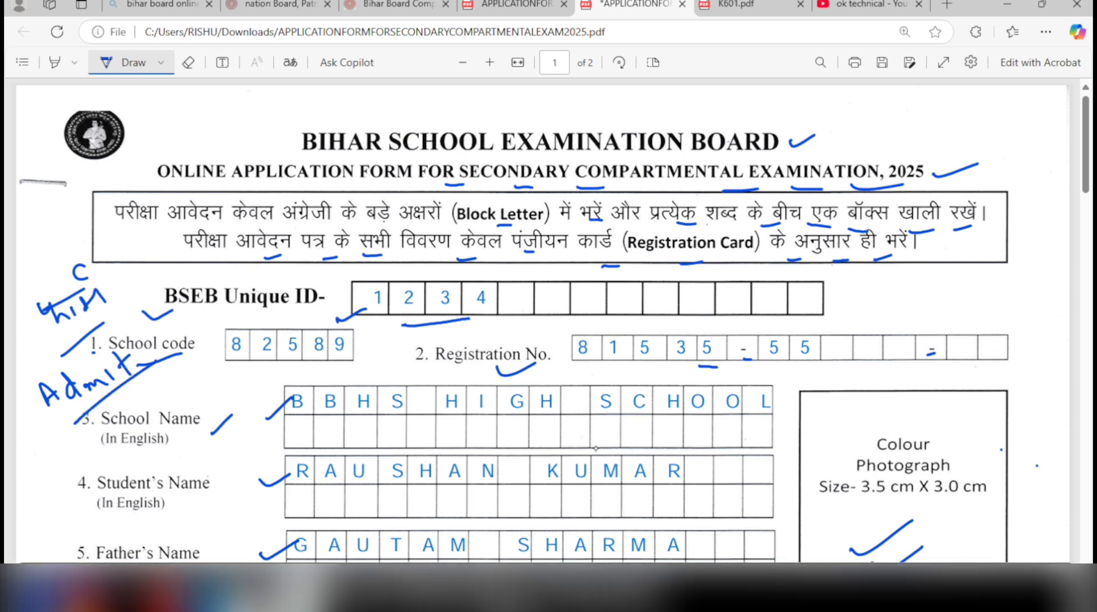
Handwrite "Registration" diagonally from below the School Name label up through the School code boxes and underline it with a slanted stroke.
mouse_move(100, 438)
left_mouse_down()
mouse_move(97, 474)
mouse_move(137, 462)
mouse_move(153, 475)
left_mouse_up()
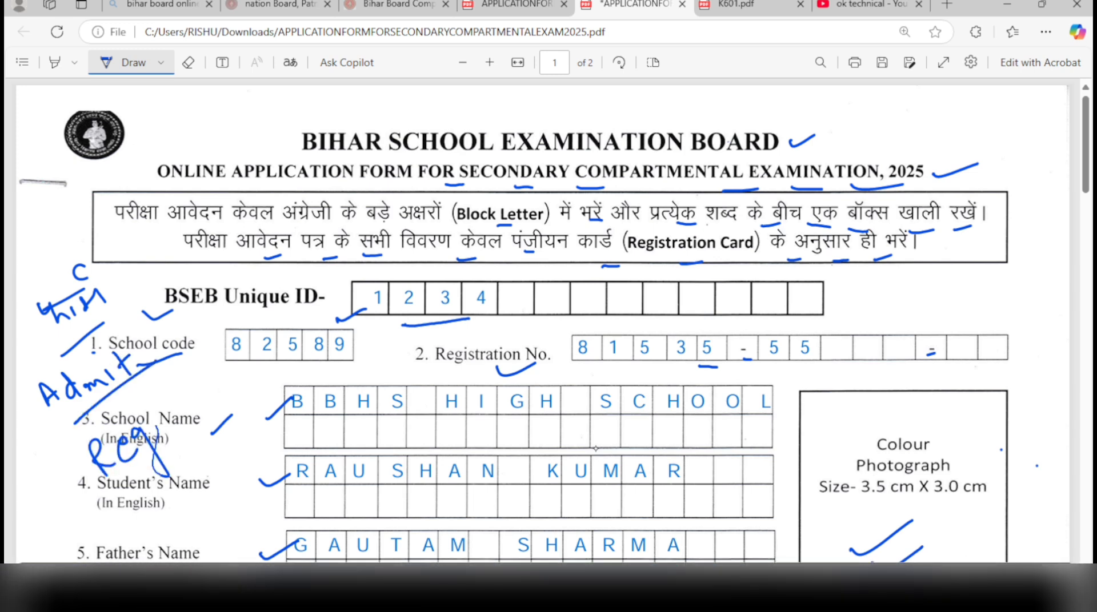
left_click_drag(159, 428, 171, 446)
left_click_drag(180, 392, 194, 413)
left_click_drag(179, 409, 195, 394)
left_click_drag(198, 391, 202, 386)
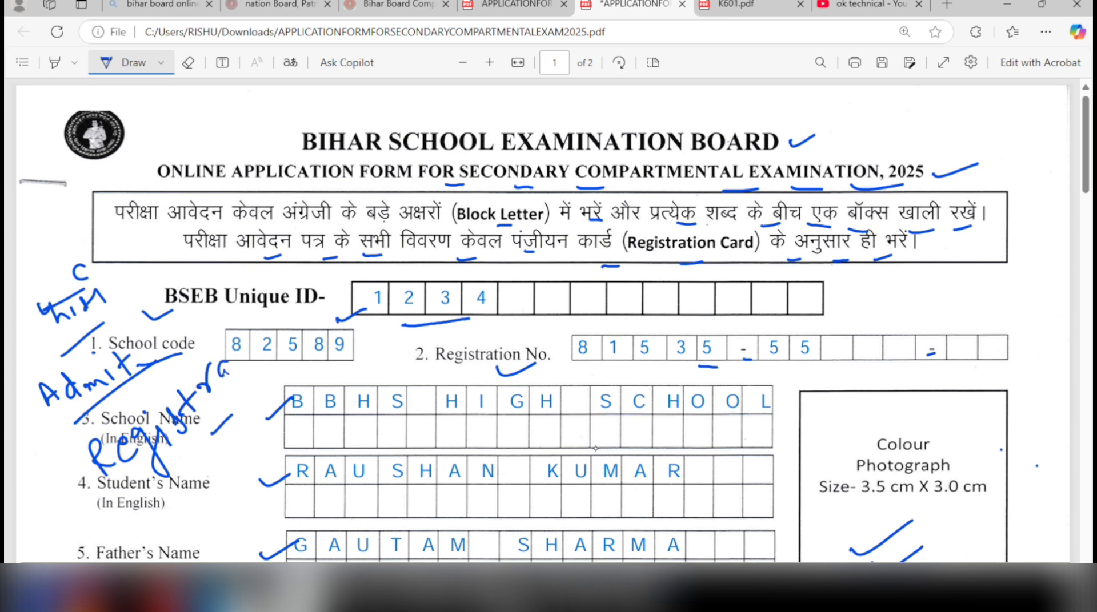
left_click_drag(264, 320, 270, 334)
left_click_drag(276, 332, 308, 329)
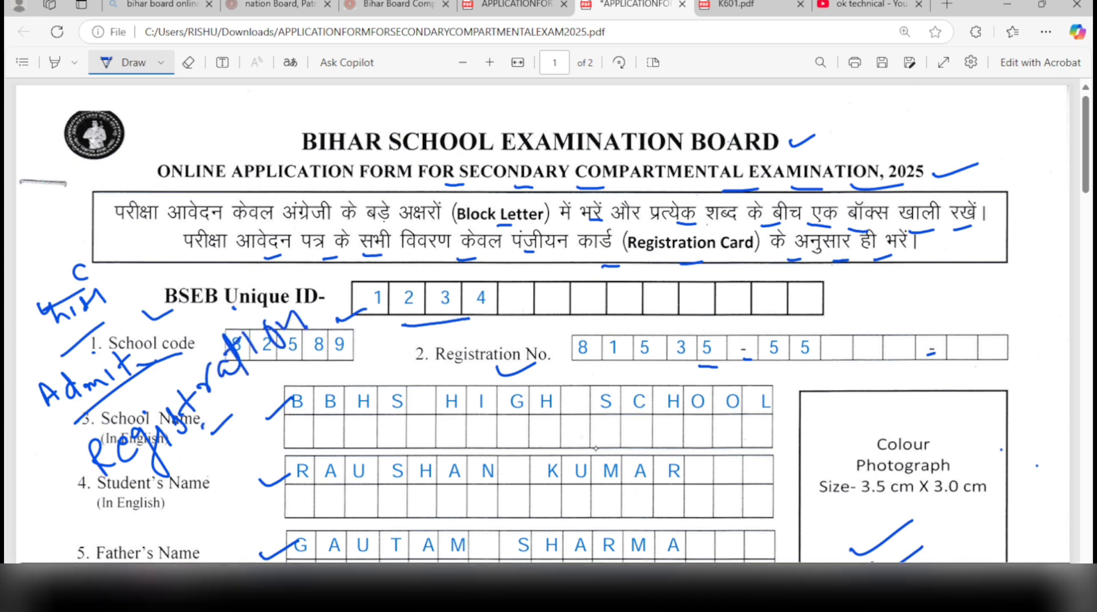
left_click_drag(203, 426, 309, 331)
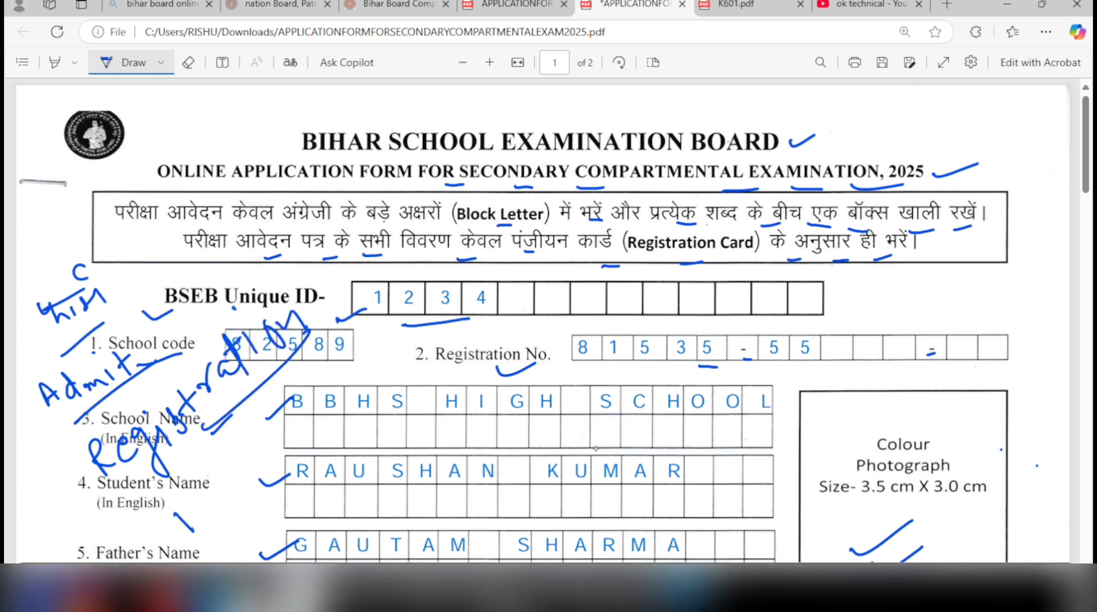
Handwrite a diagonal note starting "Net wala" about the marksheet from the Student's Name label up to the Unique ID boxes, and underline it.
mouse_move(203, 521)
left_mouse_down()
mouse_move(210, 503)
mouse_move(235, 503)
left_mouse_up()
left_click_drag(239, 463, 245, 495)
mouse_move(230, 480)
left_mouse_down()
mouse_move(337, 442)
mouse_move(445, 336)
mouse_move(528, 281)
left_mouse_up()
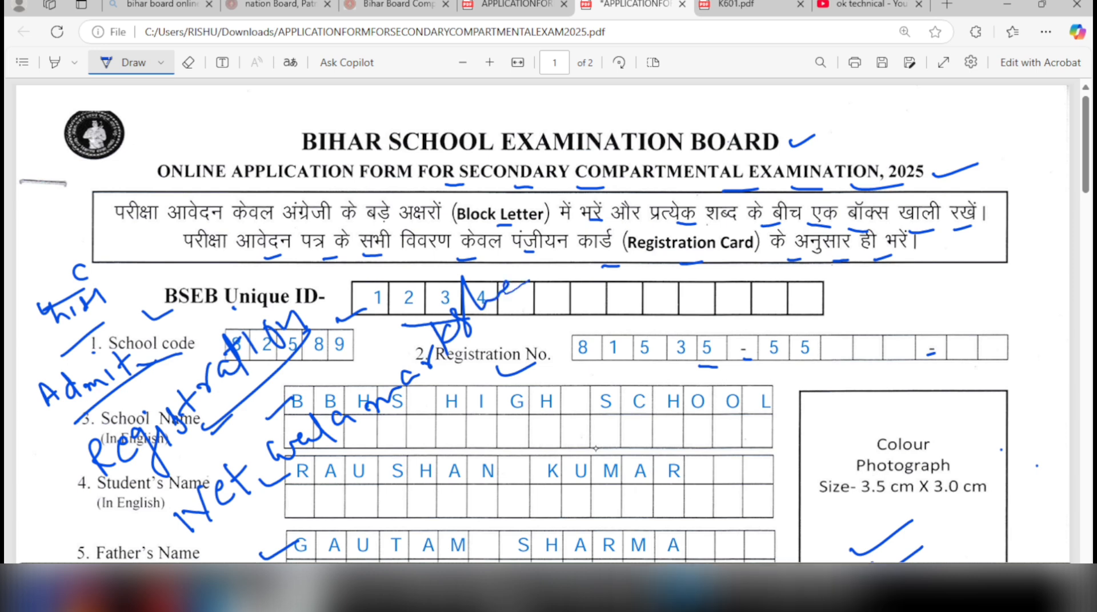
mouse_move(508, 360)
left_mouse_down()
mouse_move(383, 475)
mouse_move(426, 504)
left_mouse_up()
Handwrite "2 photo" diagonally across the Student's Name and School Name boxes and underline it with a slanted stroke.
left_click_drag(447, 464, 481, 511)
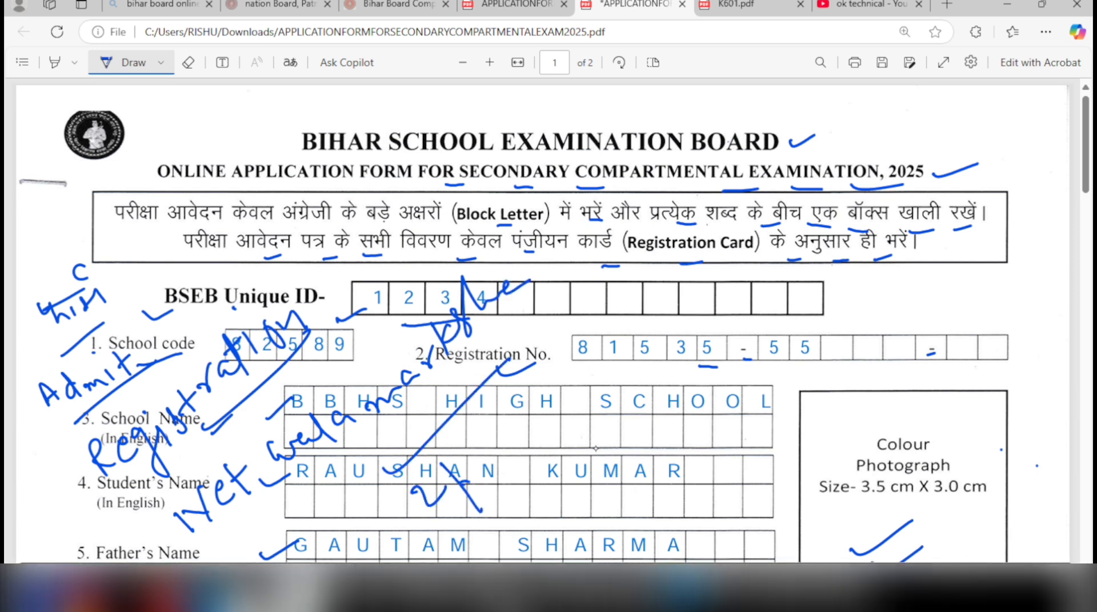
left_click_drag(484, 474, 519, 454)
mouse_move(520, 412)
left_mouse_down()
mouse_move(543, 450)
mouse_move(541, 414)
left_mouse_up()
left_click_drag(545, 405, 547, 405)
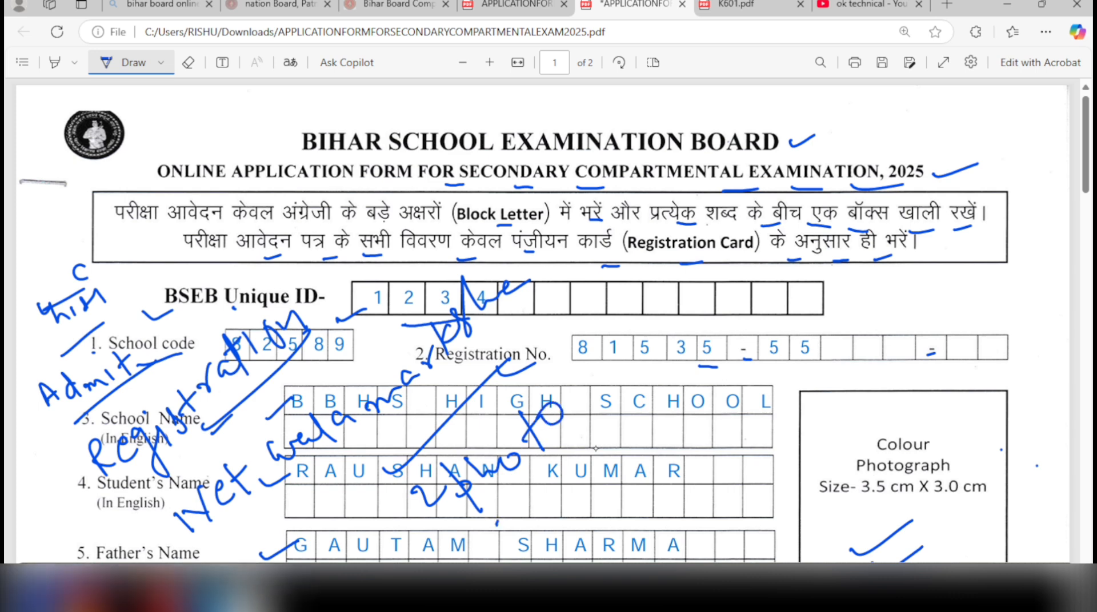
left_click_drag(497, 523, 587, 437)
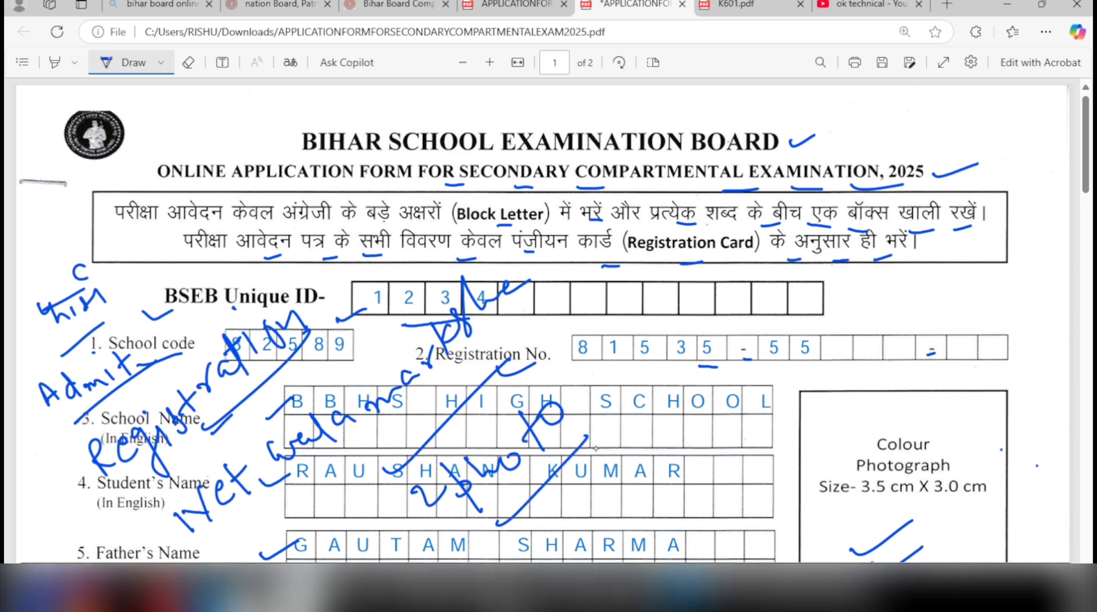
Handwrite "Aadhar Card" diagonally beside the photo note, up to the end of the School Name boxes, and underline it.
mouse_move(534, 535)
left_mouse_down()
mouse_move(553, 514)
mouse_move(570, 514)
mouse_move(590, 470)
mouse_move(638, 483)
left_mouse_up()
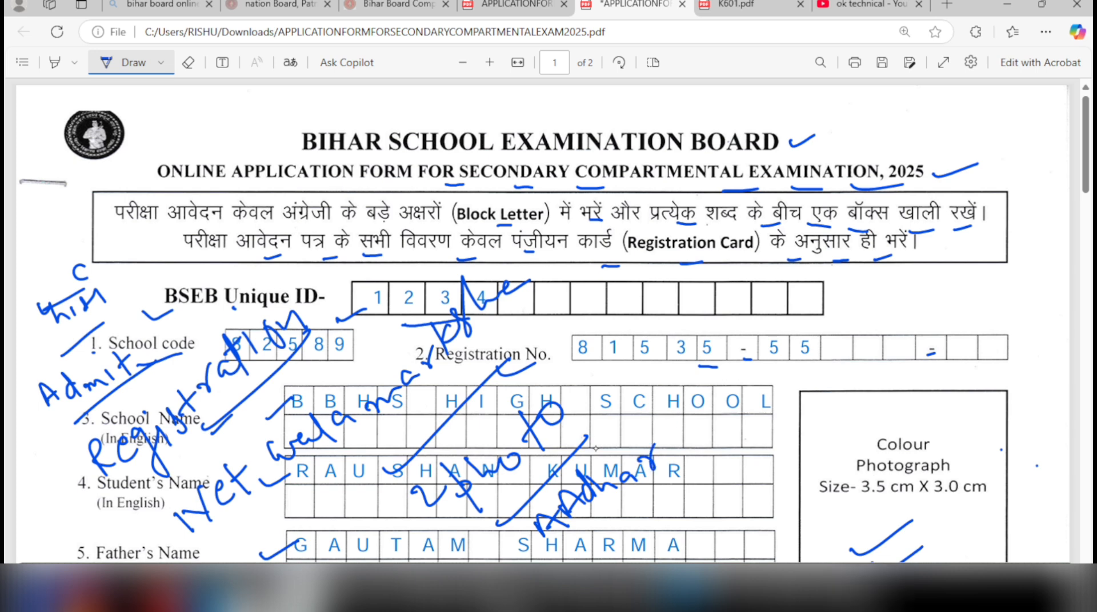
left_click_drag(684, 415, 679, 446)
mouse_move(705, 415)
left_mouse_down()
mouse_move(708, 429)
mouse_move(731, 388)
left_mouse_up()
left_click_drag(743, 391, 735, 365)
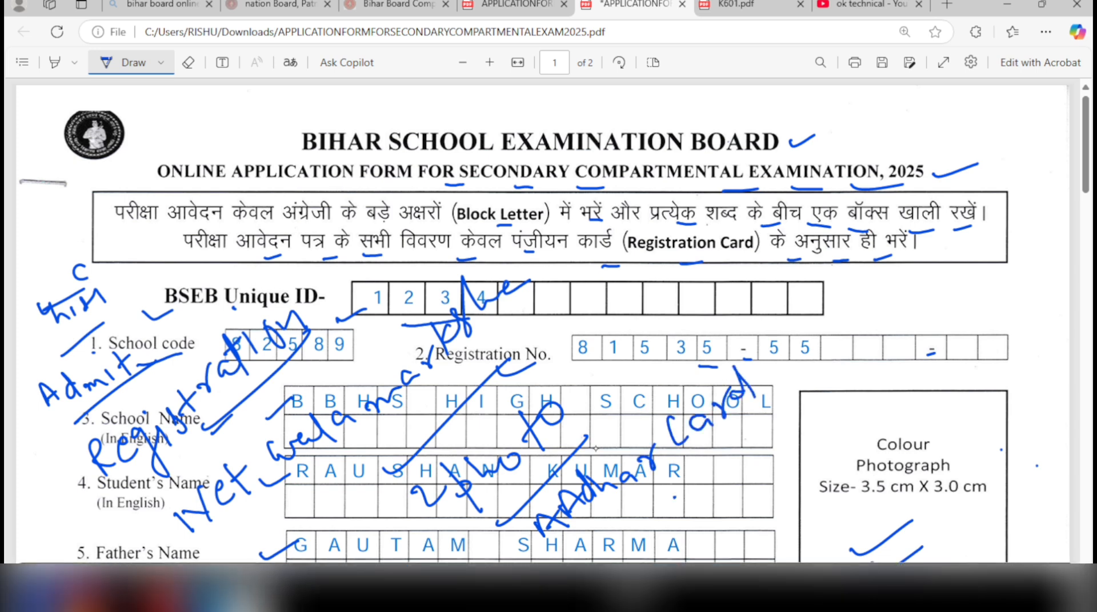
left_click_drag(674, 498, 762, 419)
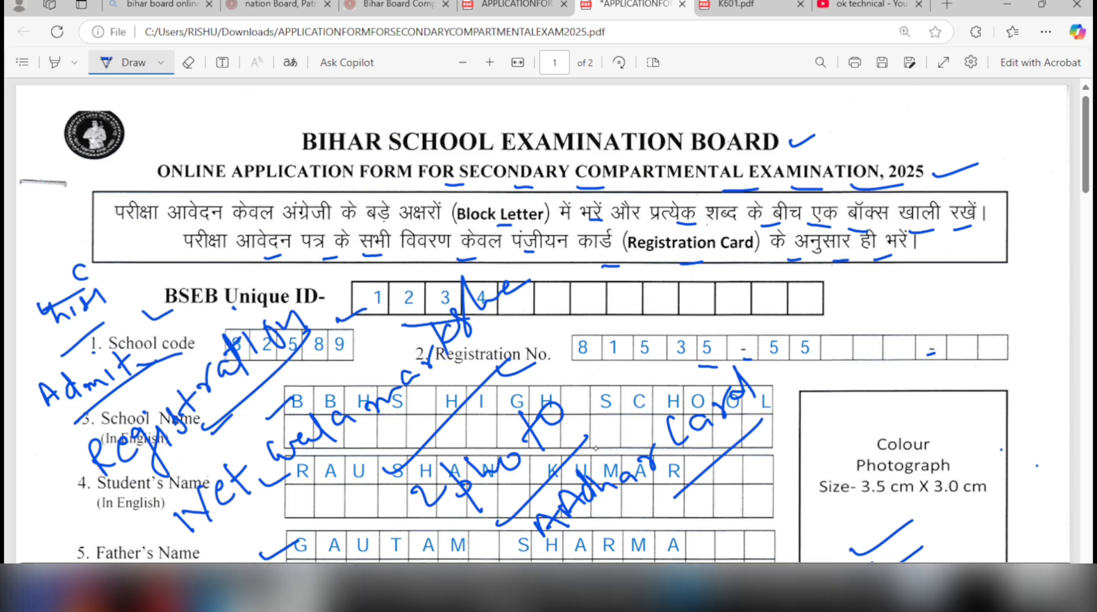
Review the annotated page 1 fields down to the Aadhar Number and declaration sections, and return to the form's heading.
scroll(629, 394, "down", 1)
scroll(631, 391, "down", 20)
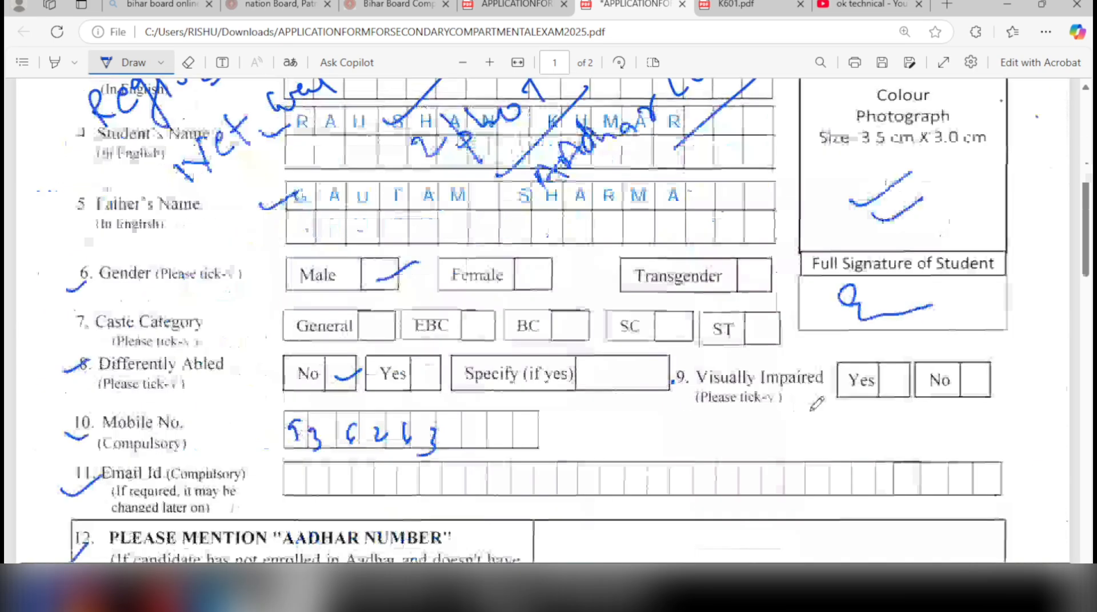
scroll(828, 316, "up", 5)
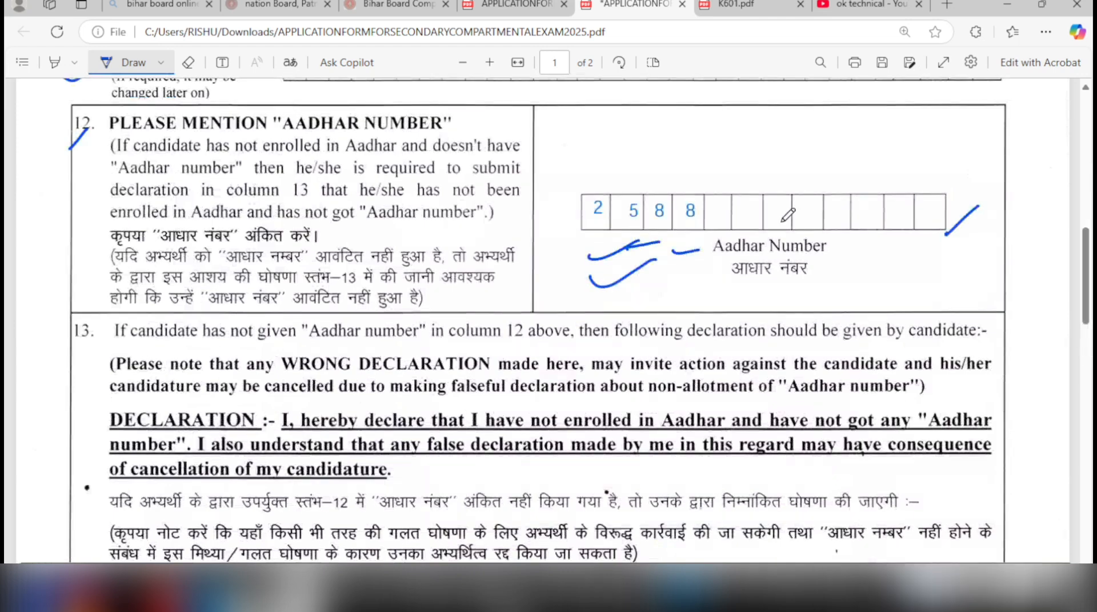
scroll(775, 235, "down", 1)
scroll(775, 235, "down", 2)
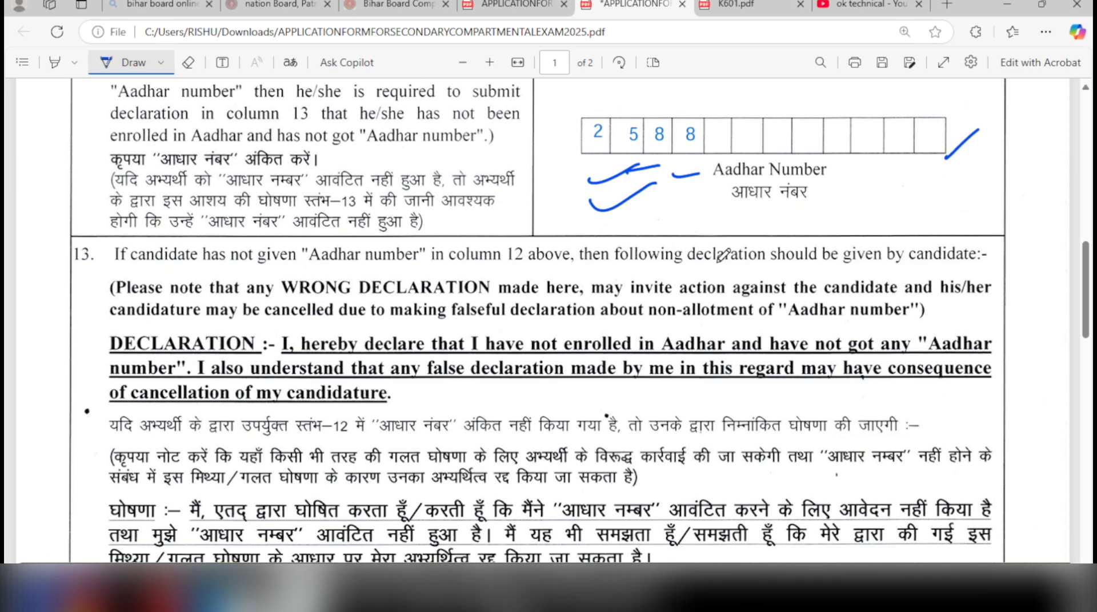
scroll(723, 254, "up", 15)
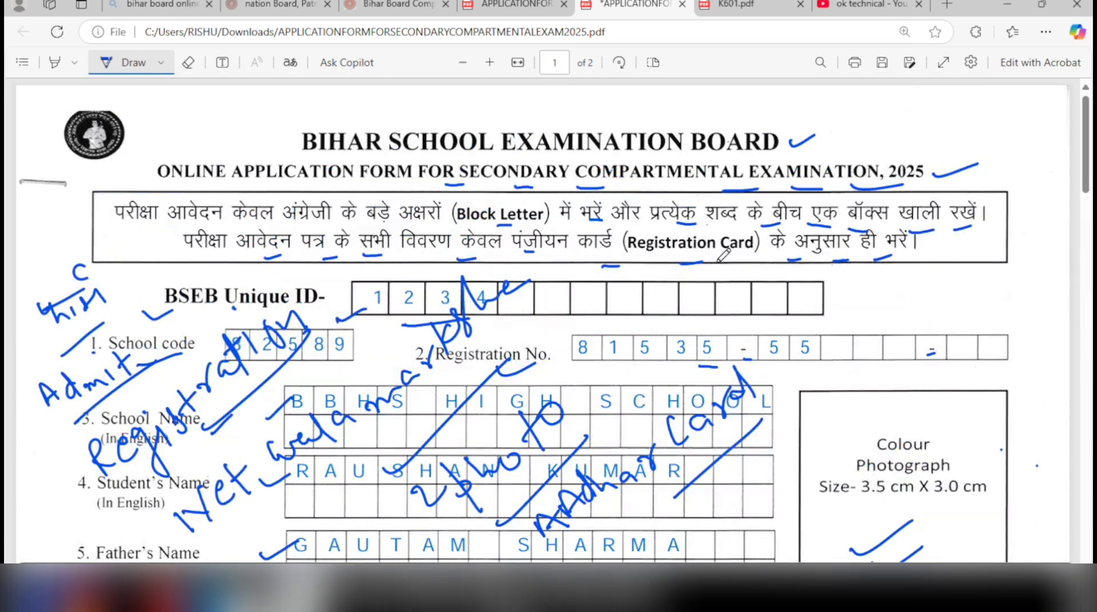
Show the blank Secondary Special Examination 2025 form, return briefly to the annotated compartmental form, and open K601.pdf.
left_click(490, 5)
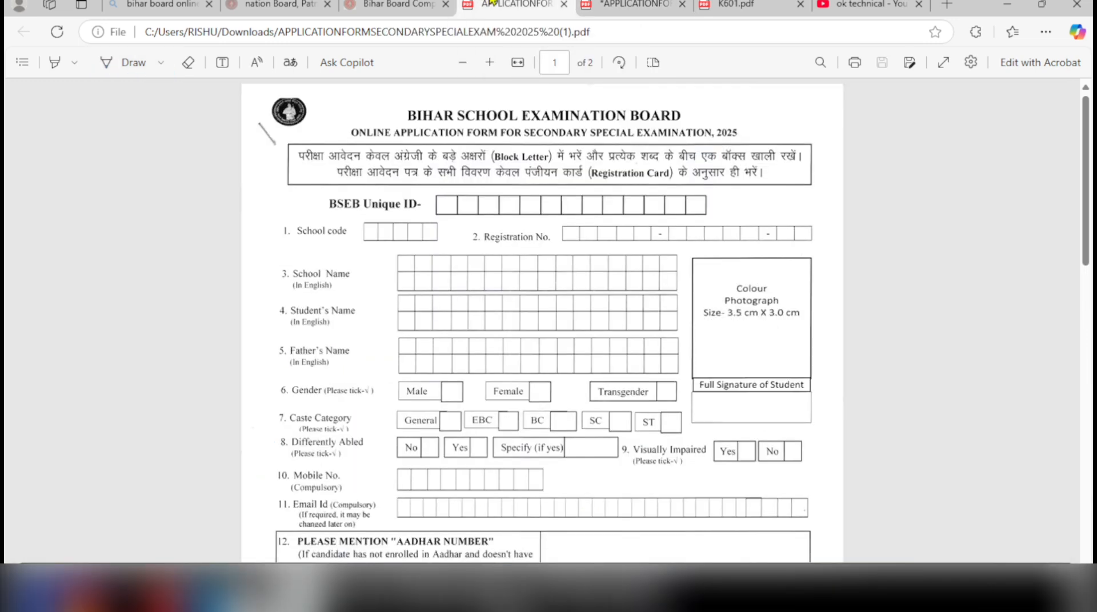
left_click(636, 5)
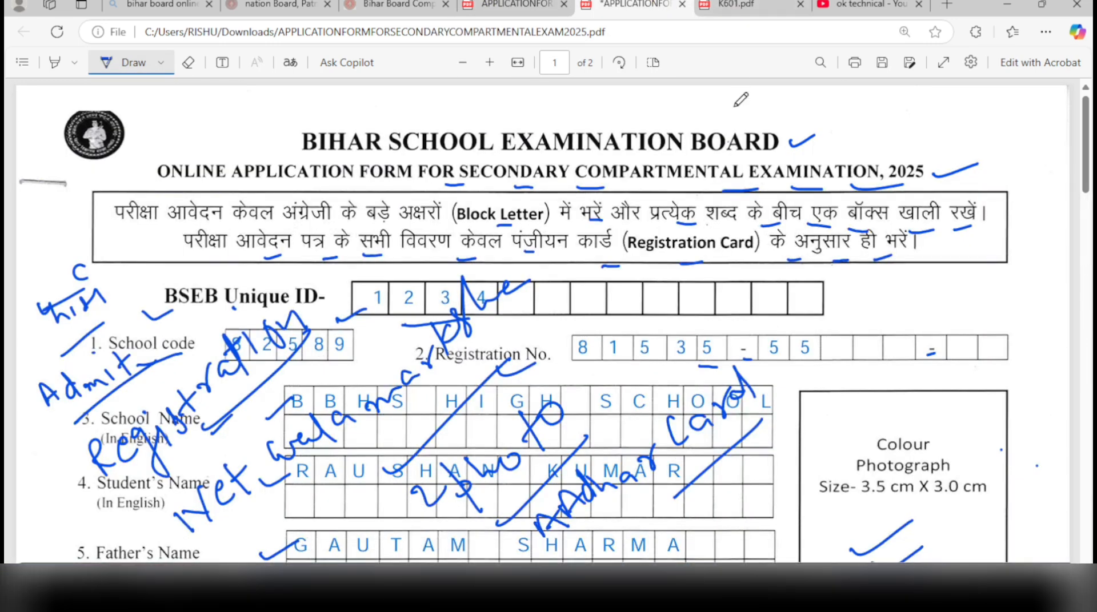
mouse_move(738, 5)
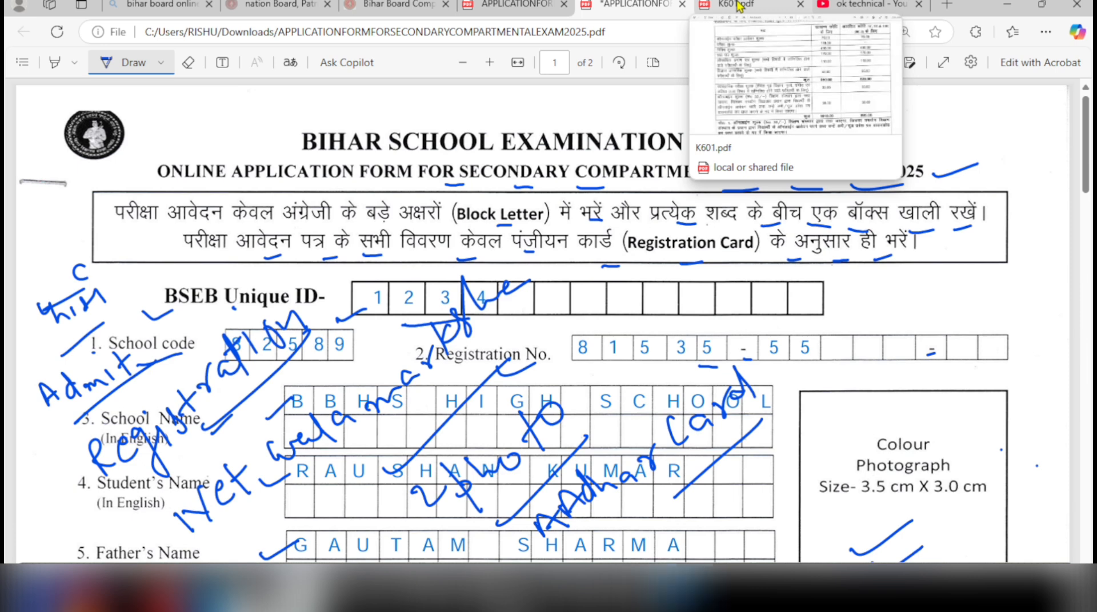
left_click(738, 4)
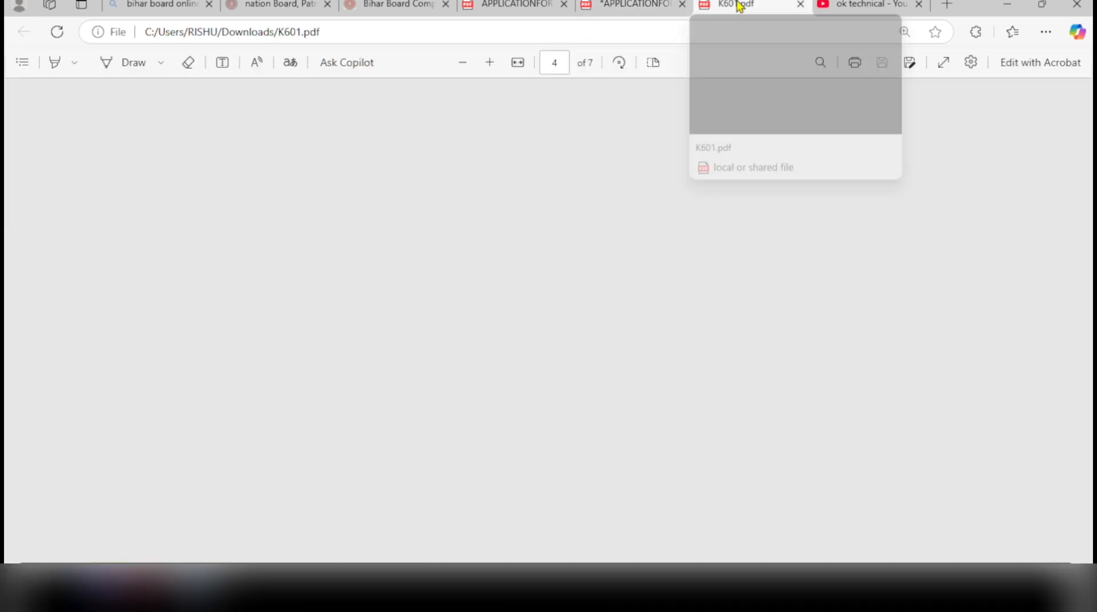